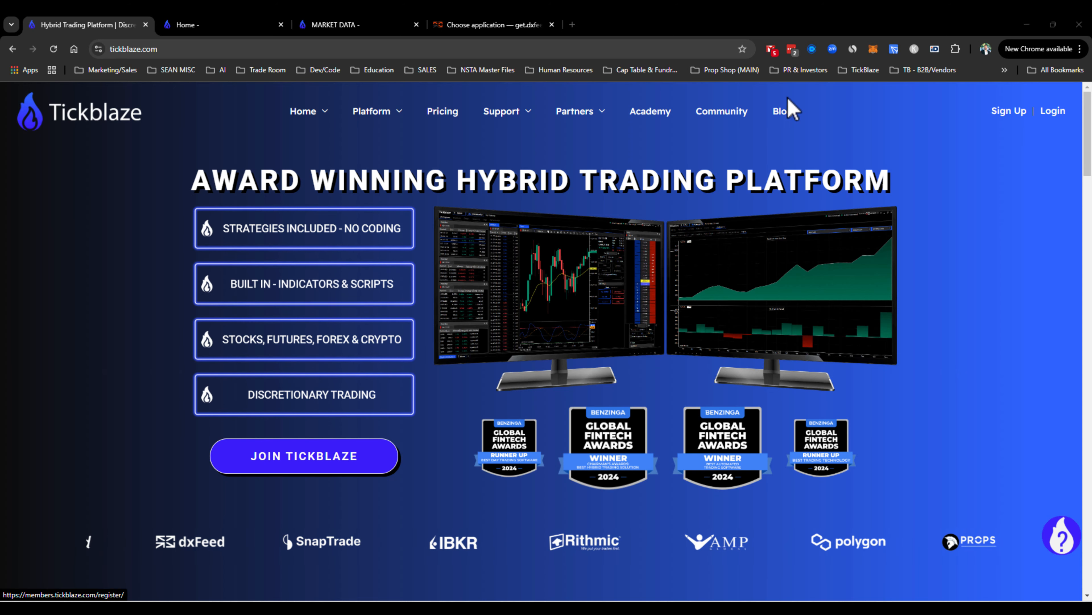
- Open the members dashboard tab and read the note about included market data
{"action": "left_click", "coordinate": [193, 26]}
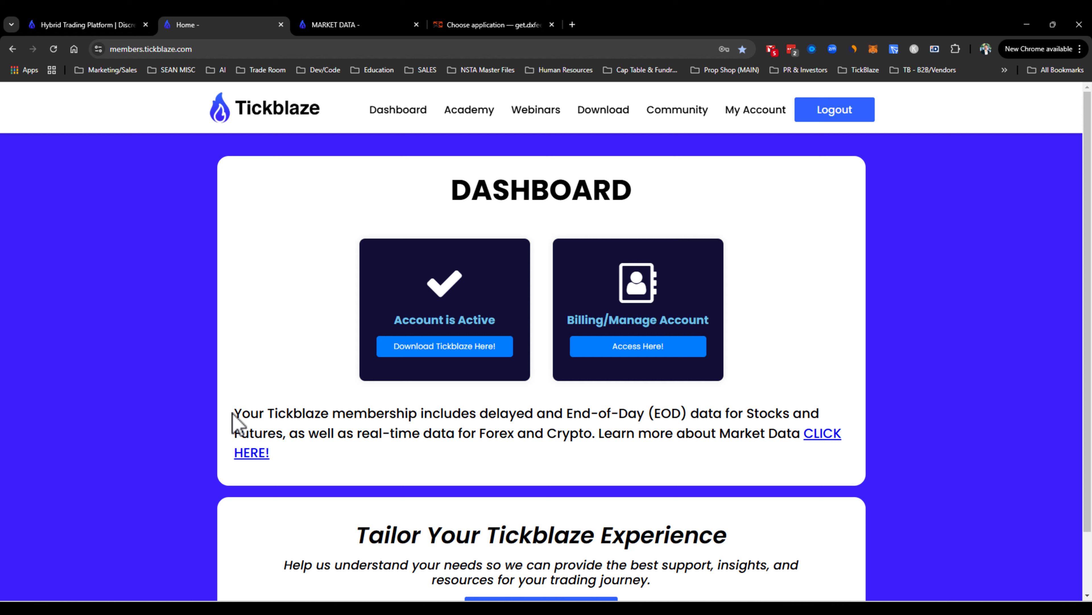
{"action": "left_click_drag", "start_coordinate": [234, 414], "coordinate": [822, 411]}
{"action": "left_click", "coordinate": [965, 364]}
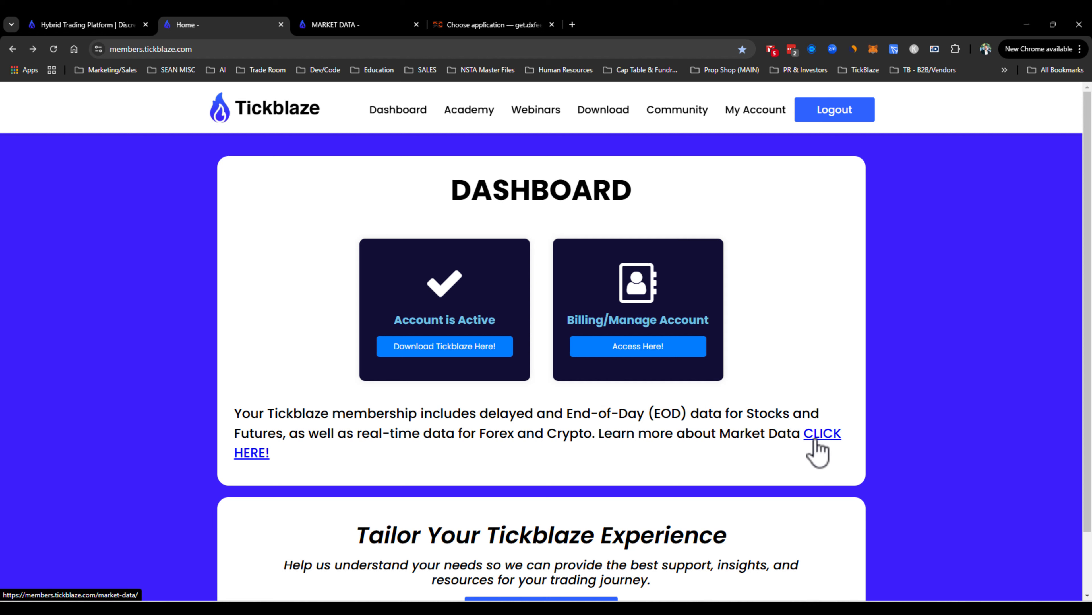
- Open the market data tab, expand and collapse the data-included section, and highlight the Live Market Data Access heading
{"action": "left_click", "coordinate": [359, 29]}
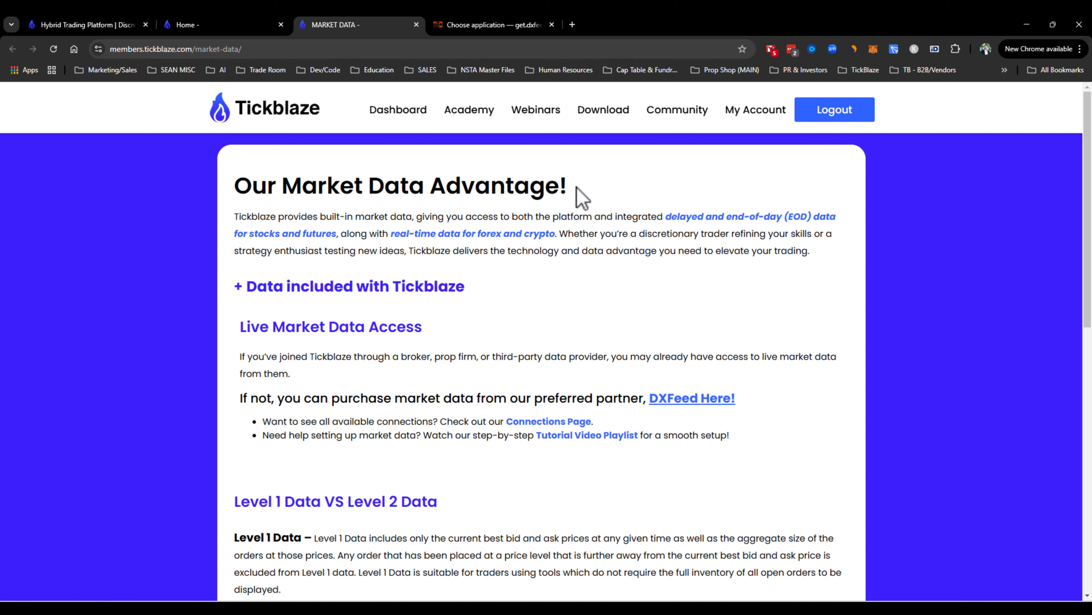
{"action": "left_click", "coordinate": [237, 288]}
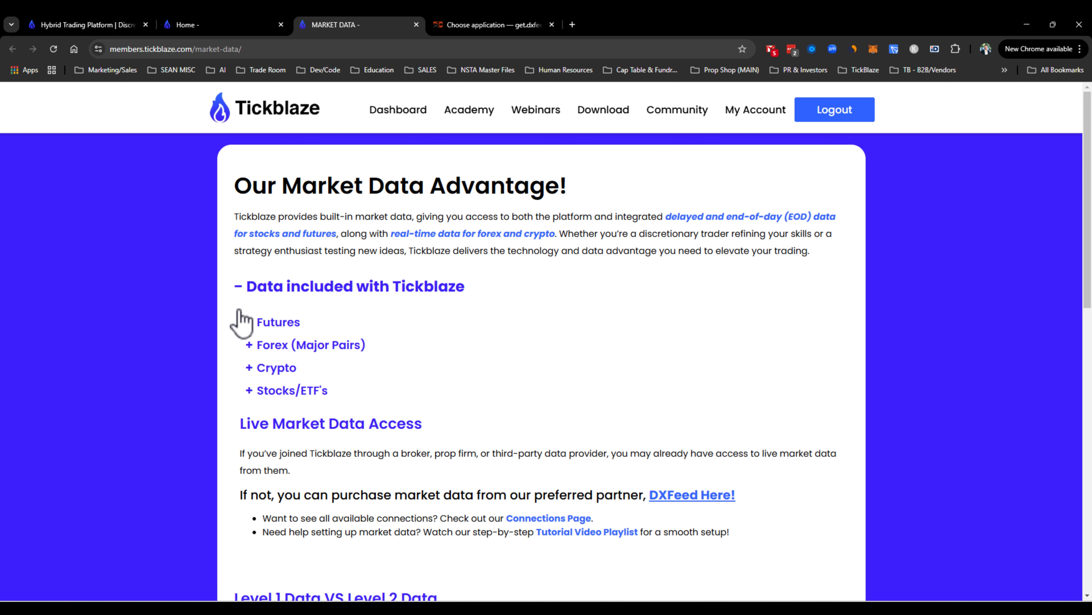
{"action": "left_click", "coordinate": [239, 286]}
{"action": "left_click_drag", "start_coordinate": [241, 327], "coordinate": [423, 328]}
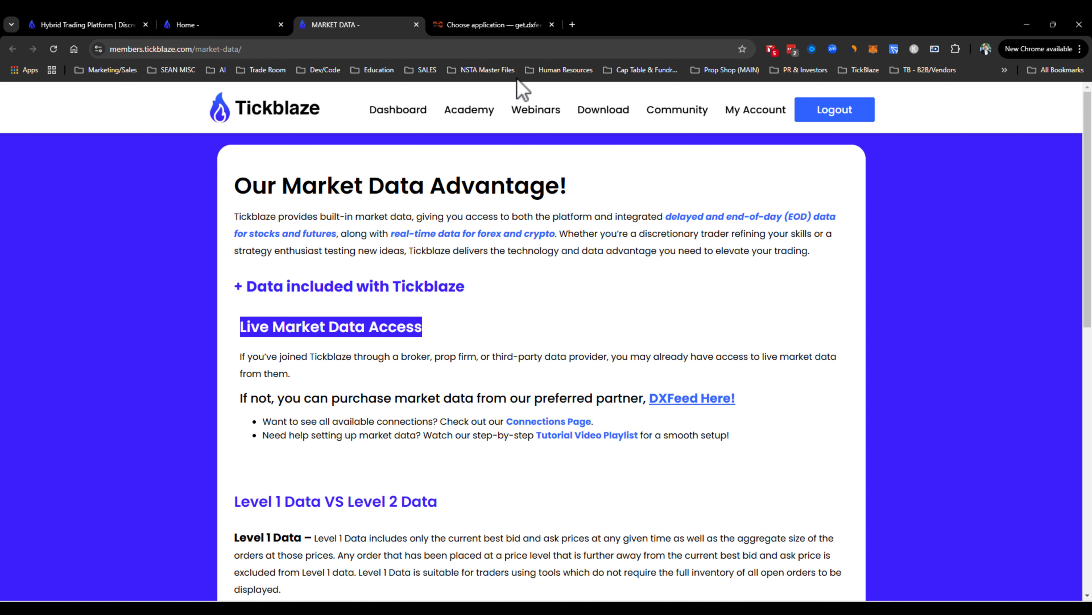
- Switch to the dxFeed tab and open the data feed subscription page for Tickblaze
{"action": "left_click", "coordinate": [495, 26]}
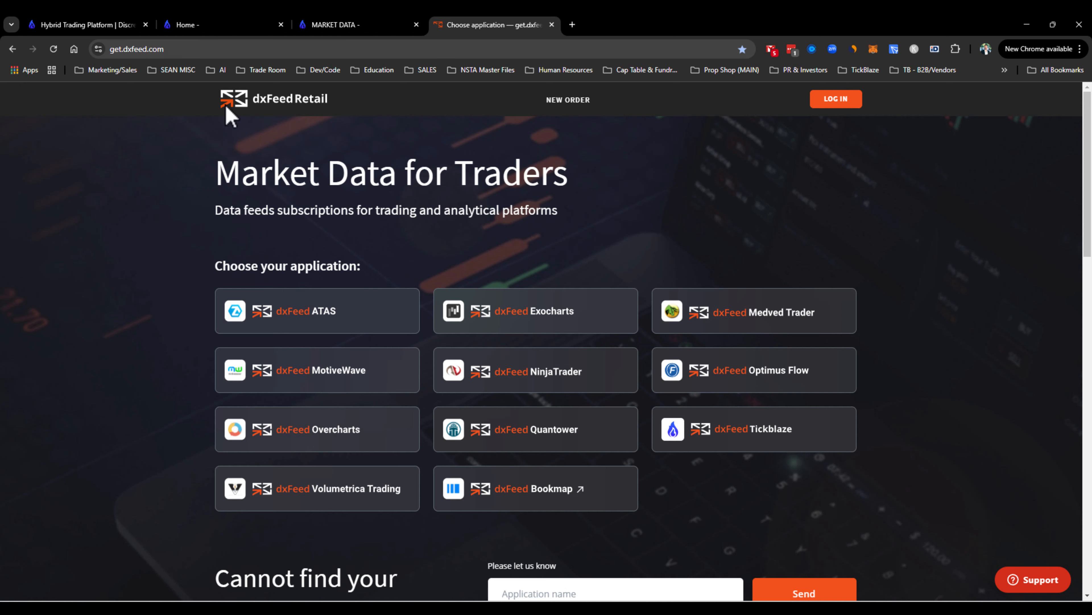
{"action": "left_click", "coordinate": [732, 439]}
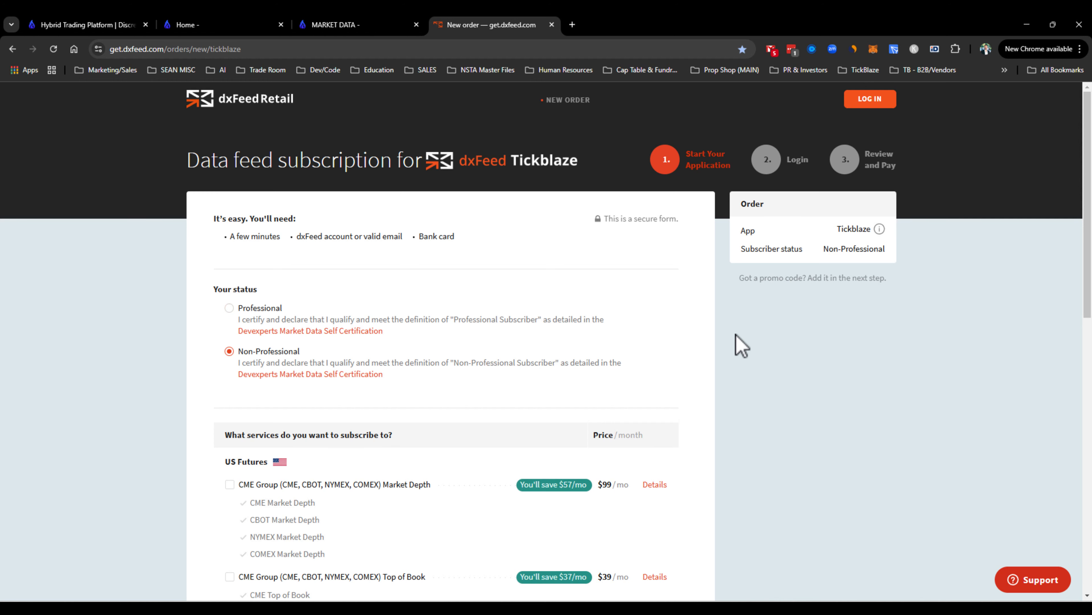
- Review the subscriber status options and the US Futures and US Equities services with their monthly prices
{"action": "scroll", "coordinate": [765, 357], "scroll_direction": "down", "scroll_amount": 1}
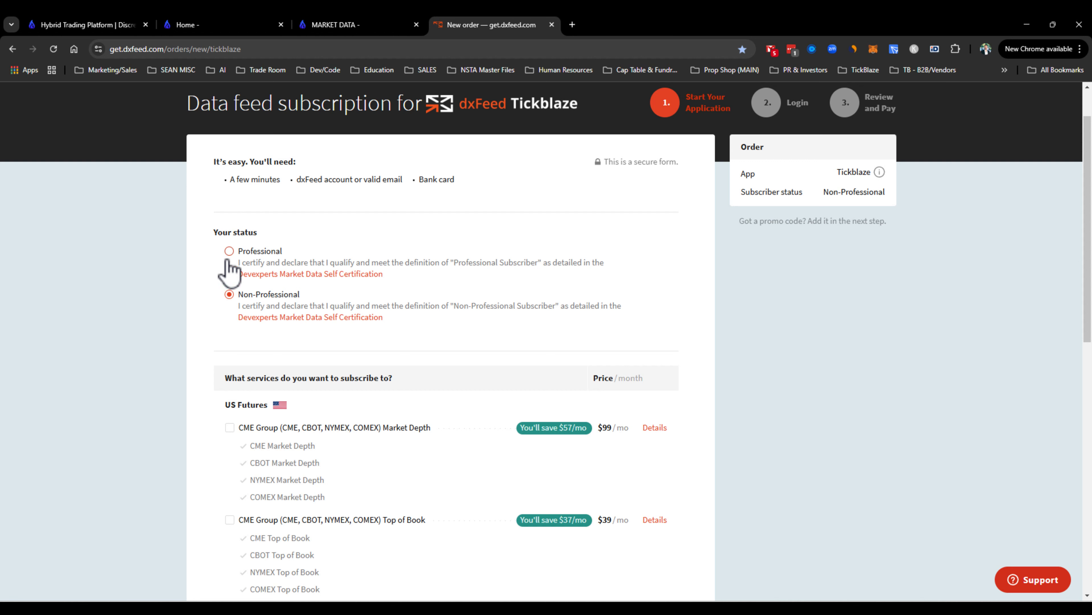
{"action": "left_click", "coordinate": [229, 294]}
{"action": "scroll", "coordinate": [656, 264], "scroll_direction": "down", "scroll_amount": 1}
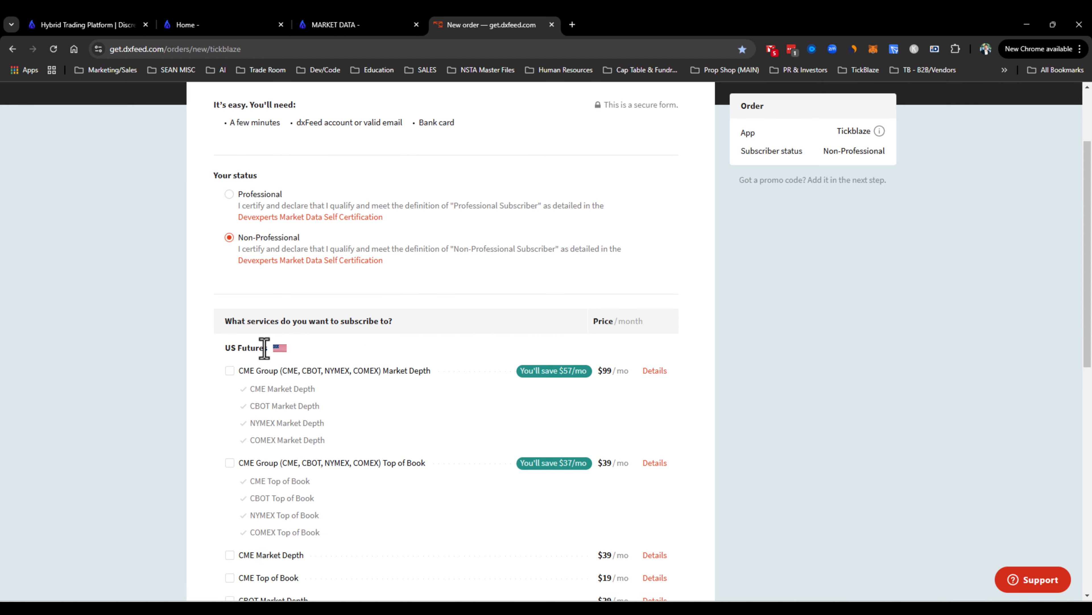
{"action": "scroll", "coordinate": [263, 348], "scroll_direction": "down", "scroll_amount": 5}
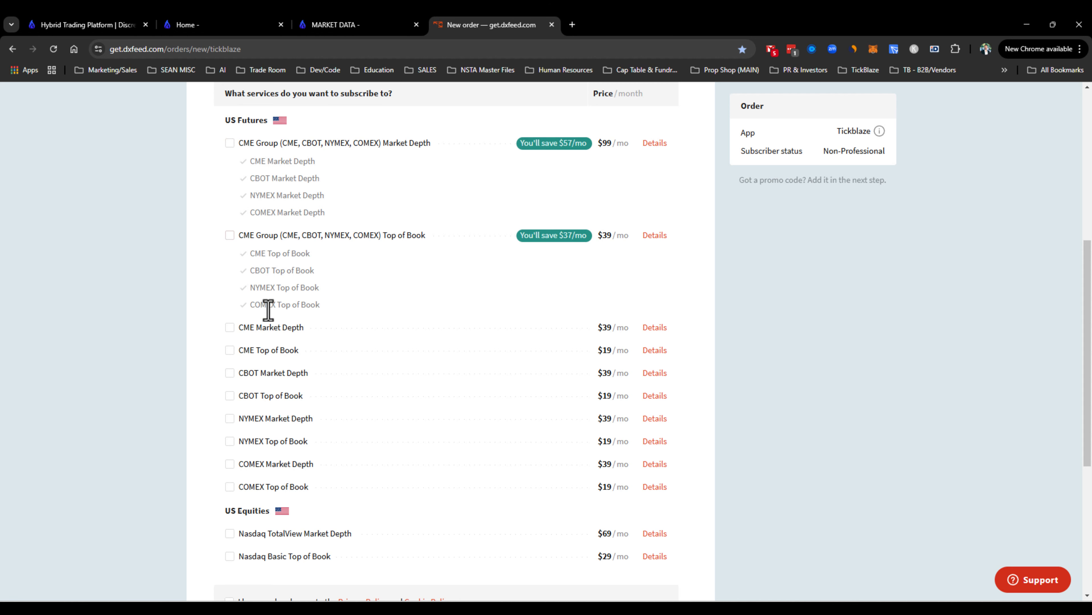
{"action": "scroll", "coordinate": [243, 279], "scroll_direction": "down", "scroll_amount": 3}
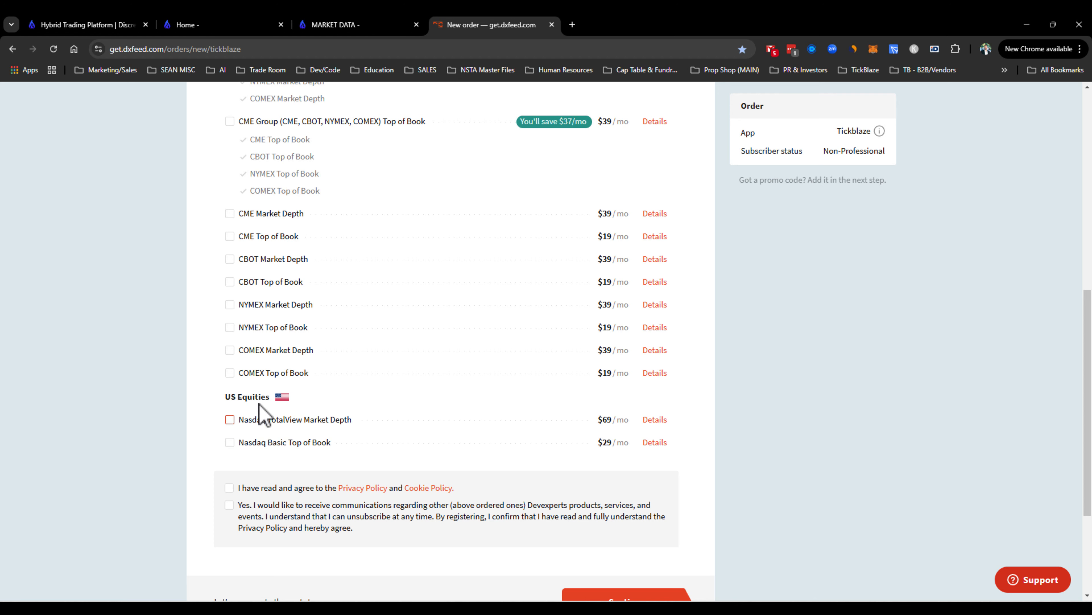
{"action": "scroll", "coordinate": [249, 408], "scroll_direction": "up", "scroll_amount": 3}
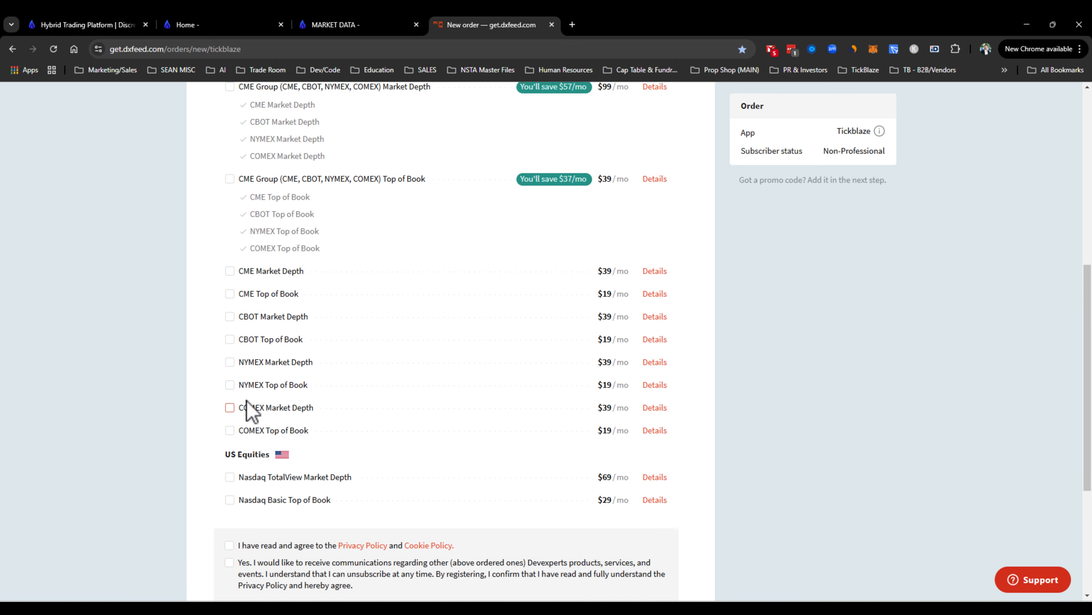
{"action": "scroll", "coordinate": [248, 156], "scroll_direction": "up", "scroll_amount": 7}
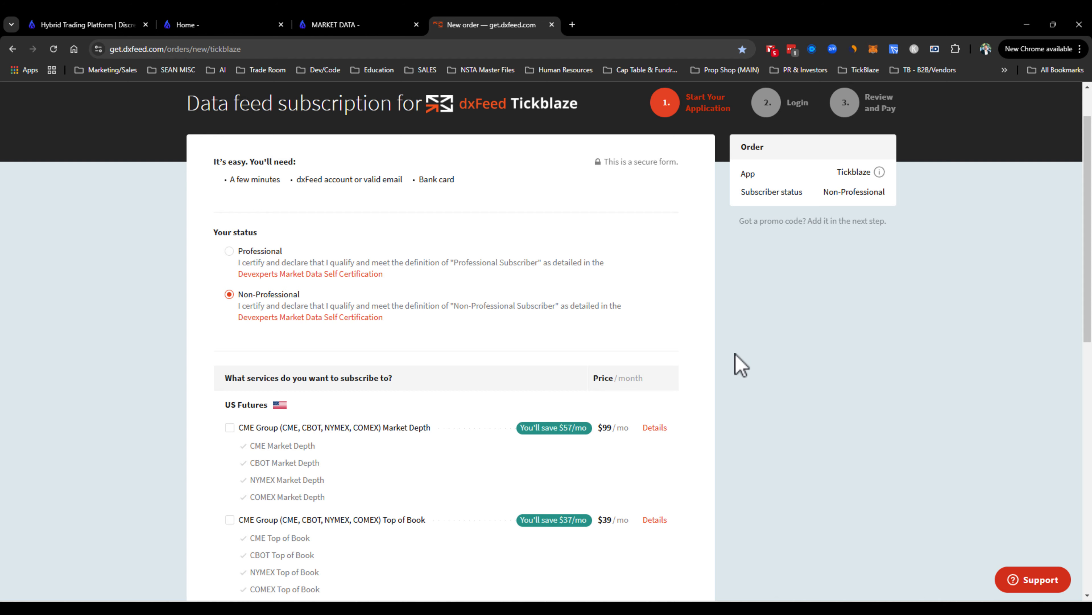
{"action": "scroll", "coordinate": [738, 364], "scroll_direction": "down", "scroll_amount": 1}
{"action": "scroll", "coordinate": [748, 381], "scroll_direction": "up", "scroll_amount": 2}
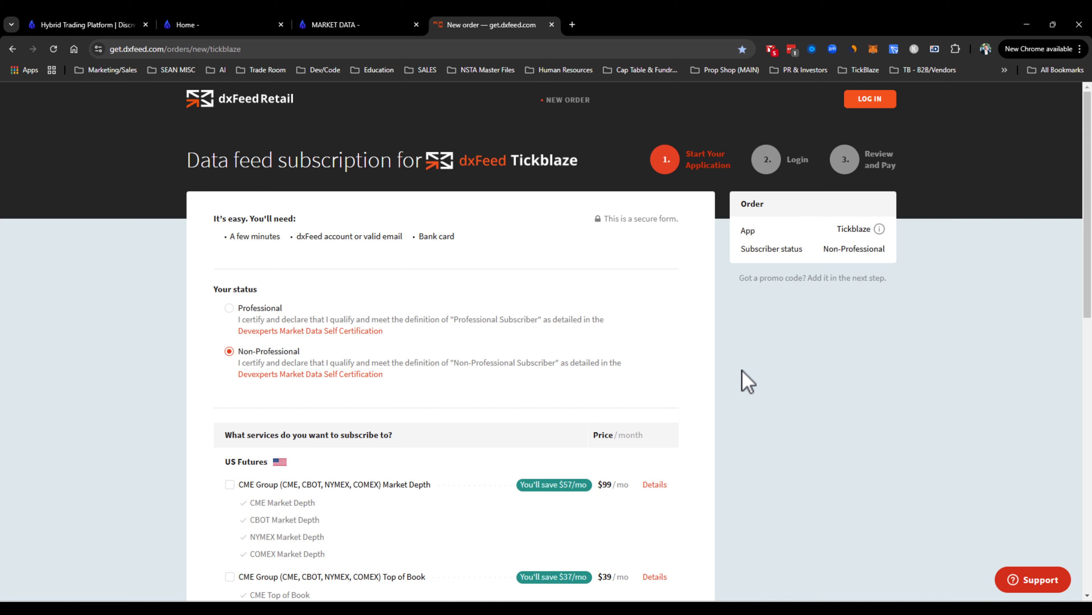
- Switch to Tickblaze and start a new data connection with dxFeed as the provider
{"action": "key", "text": "alt+Tab"}
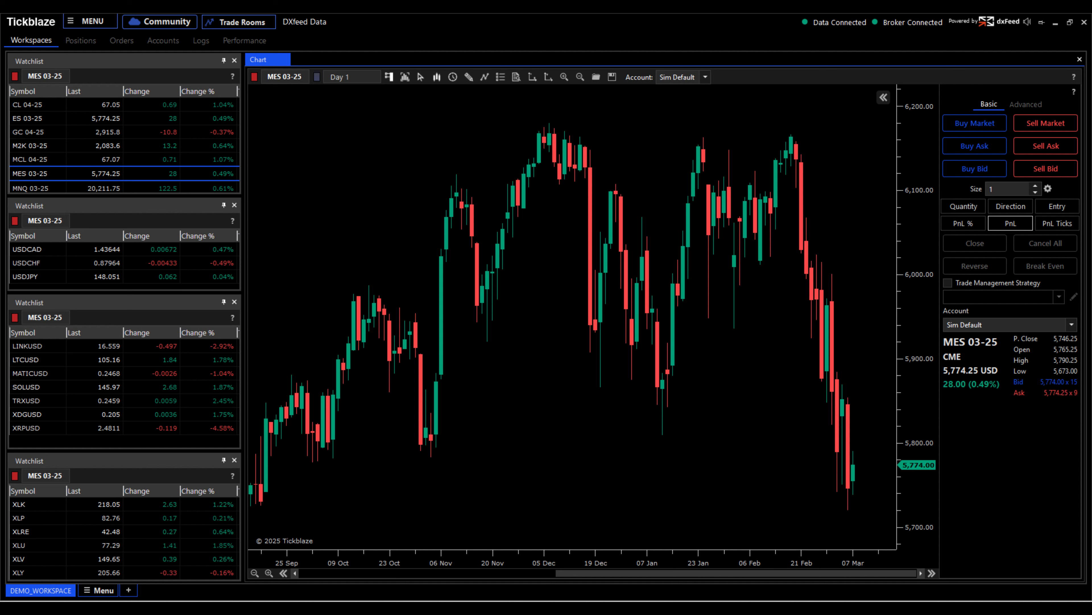
{"action": "left_click", "coordinate": [84, 23]}
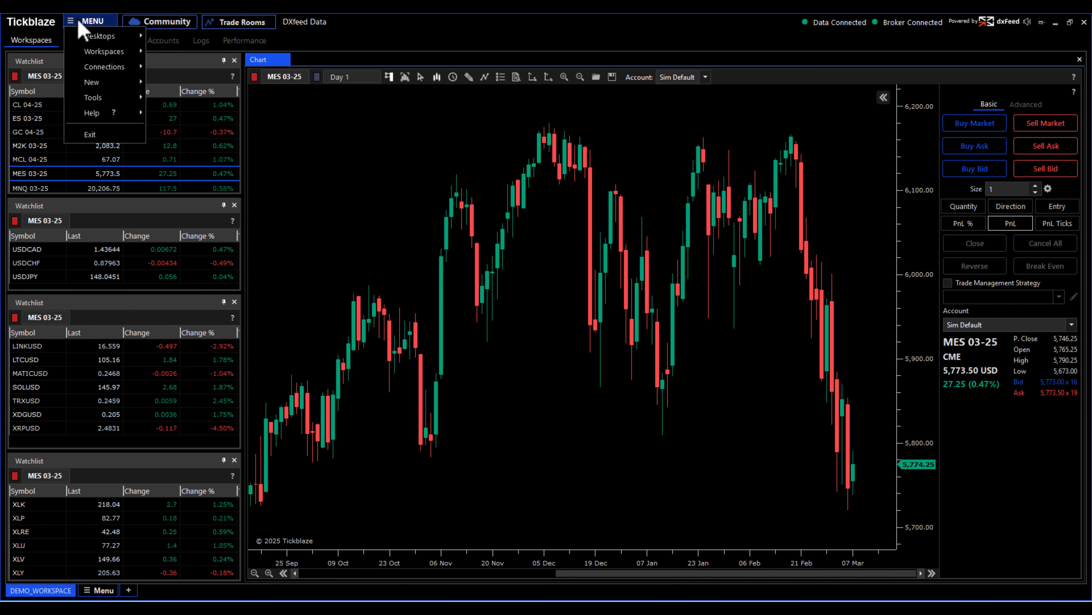
{"action": "mouse_move", "coordinate": [87, 72]}
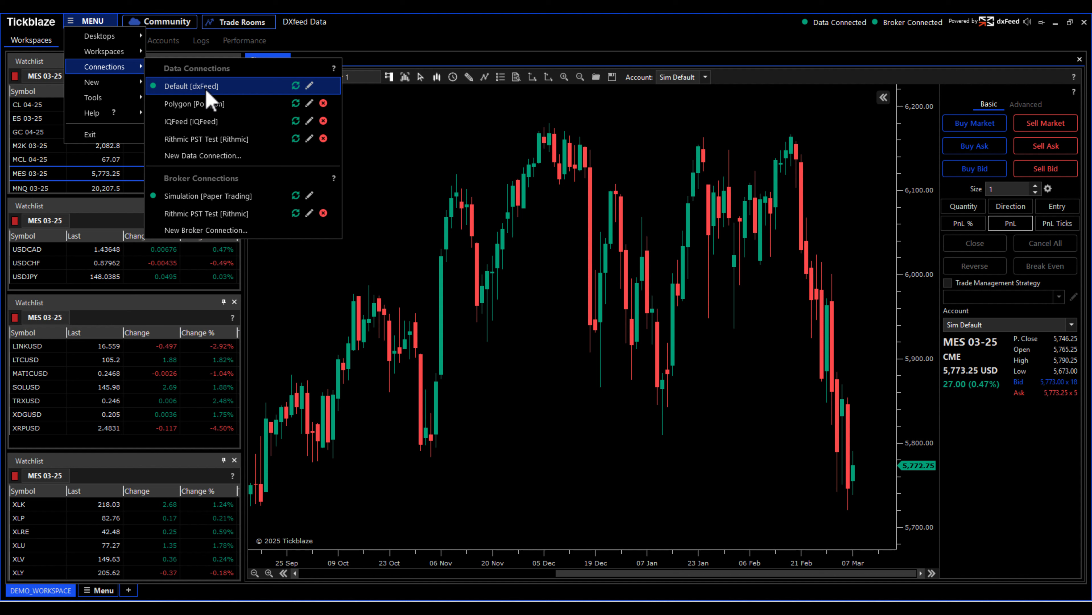
{"action": "left_click", "coordinate": [206, 156]}
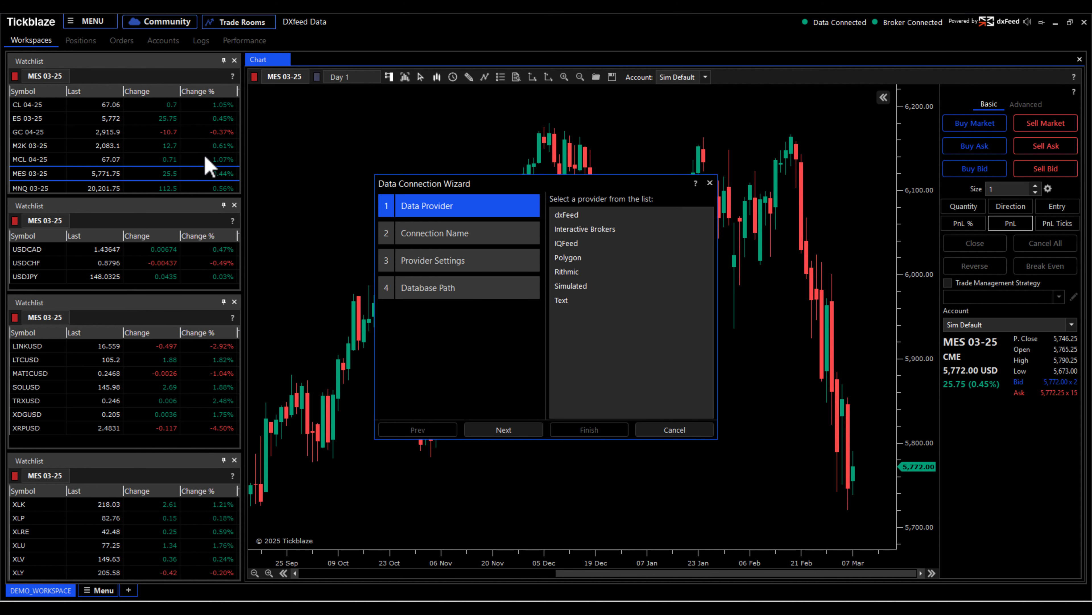
{"action": "left_click", "coordinate": [573, 218]}
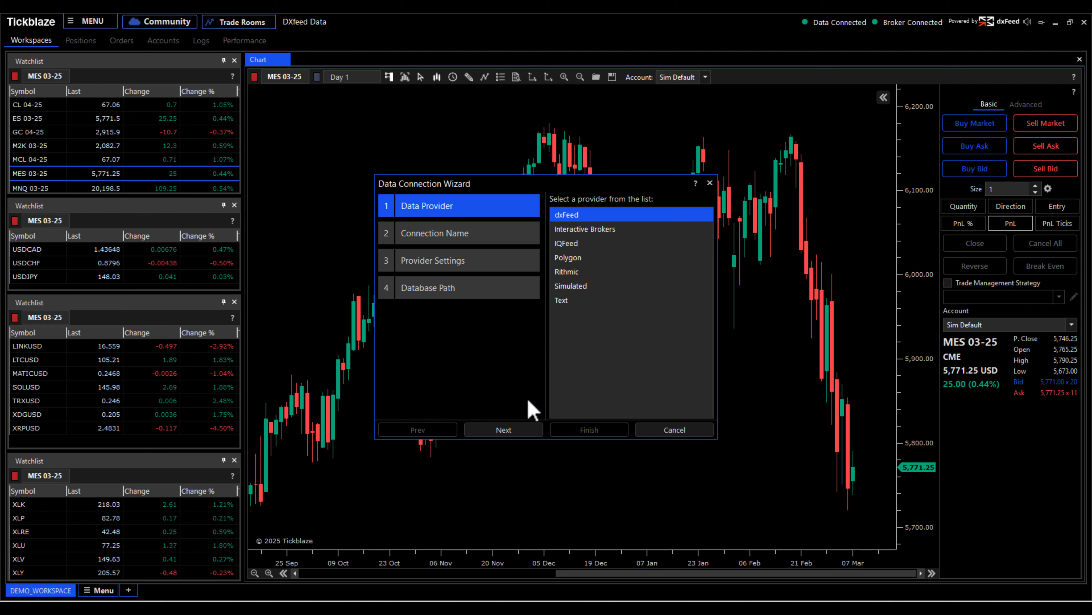
{"action": "left_click", "coordinate": [518, 431]}
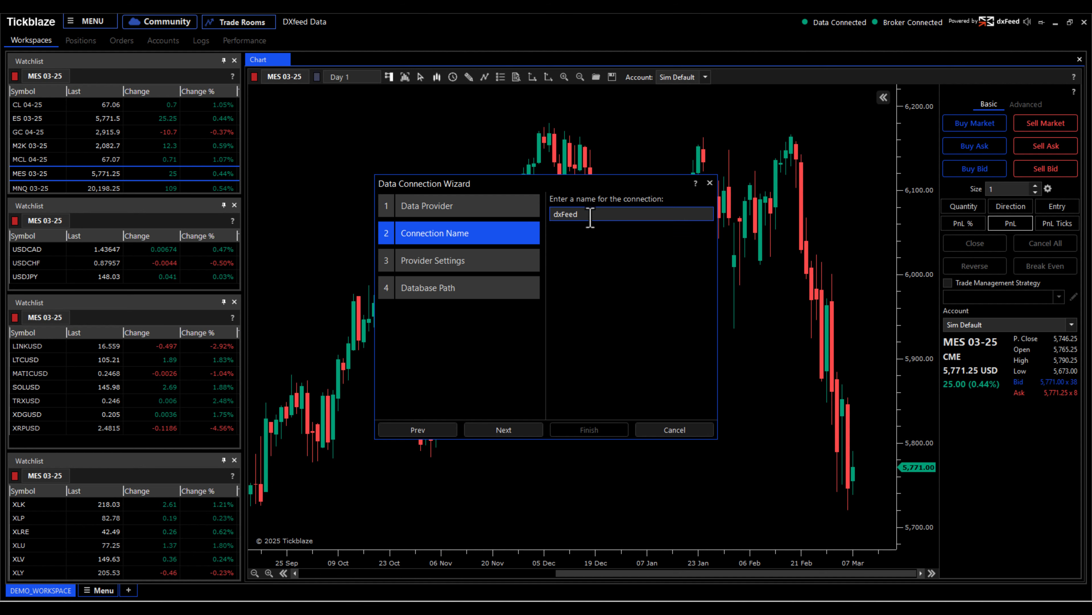
- Name the connection Real Time and continue to the provider settings
{"action": "key", "text": "ctrl+a"}
{"action": "type", "text": "Rea"}
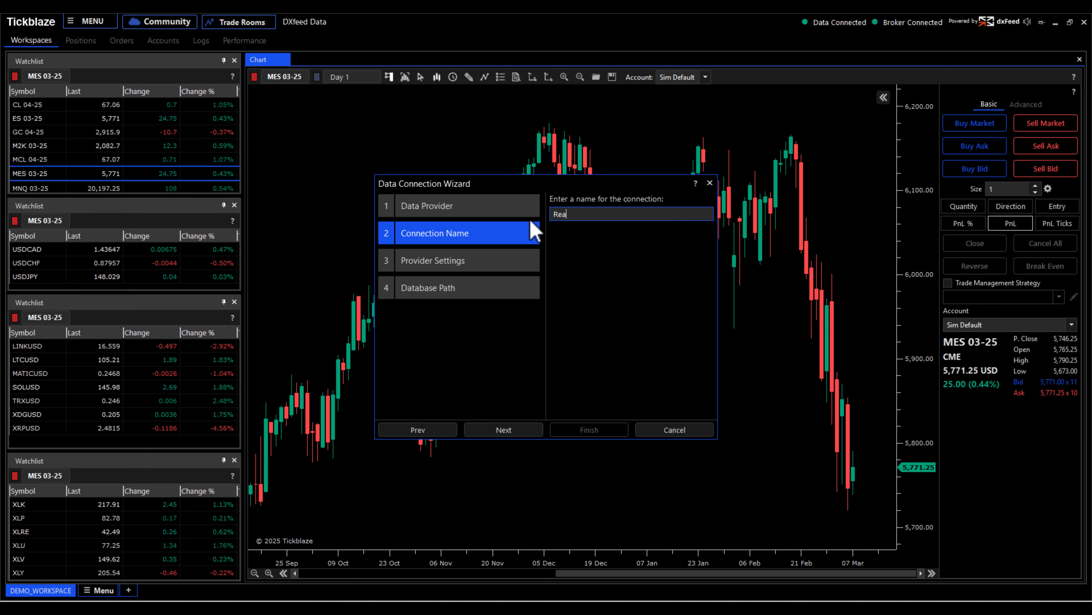
{"action": "type", "text": "l Time"}
{"action": "left_click", "coordinate": [508, 430]}
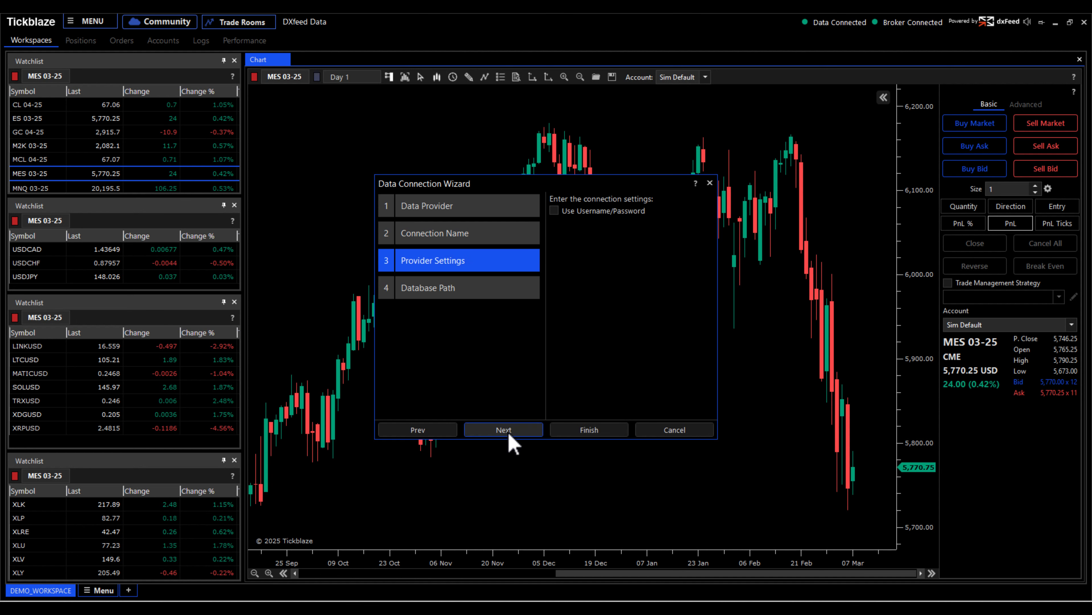
- Enable username/password login and paste the dxFeed account username and password
{"action": "left_click", "coordinate": [554, 211]}
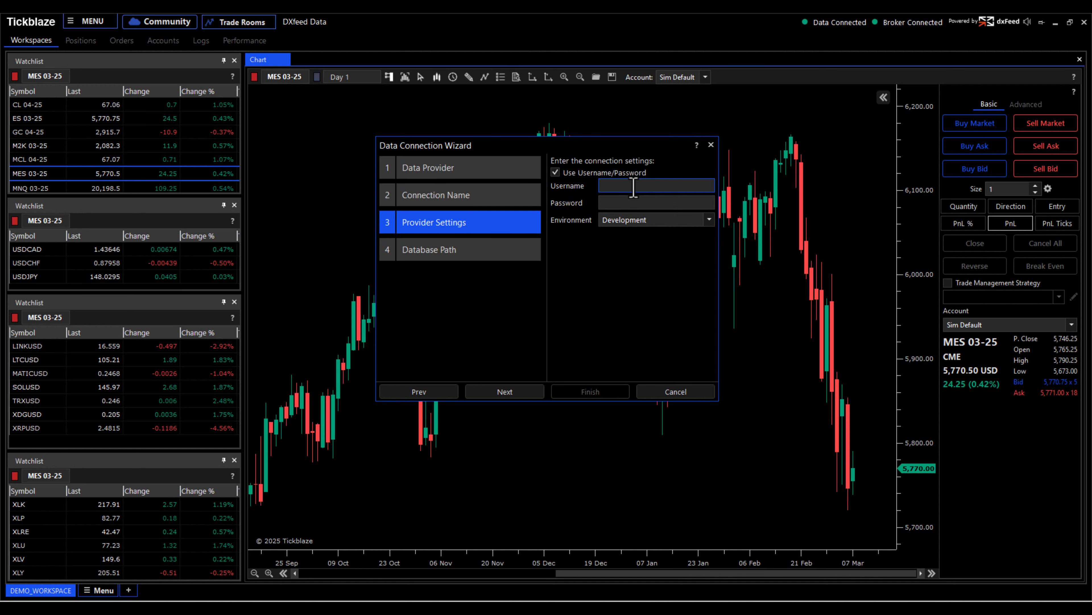
{"action": "left_click", "coordinate": [634, 185]}
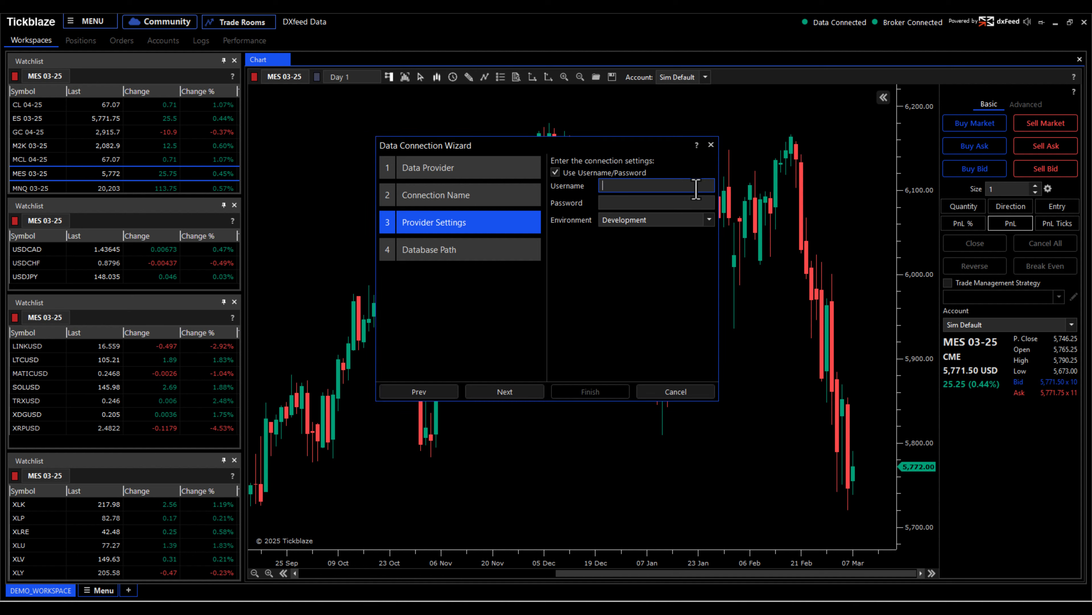
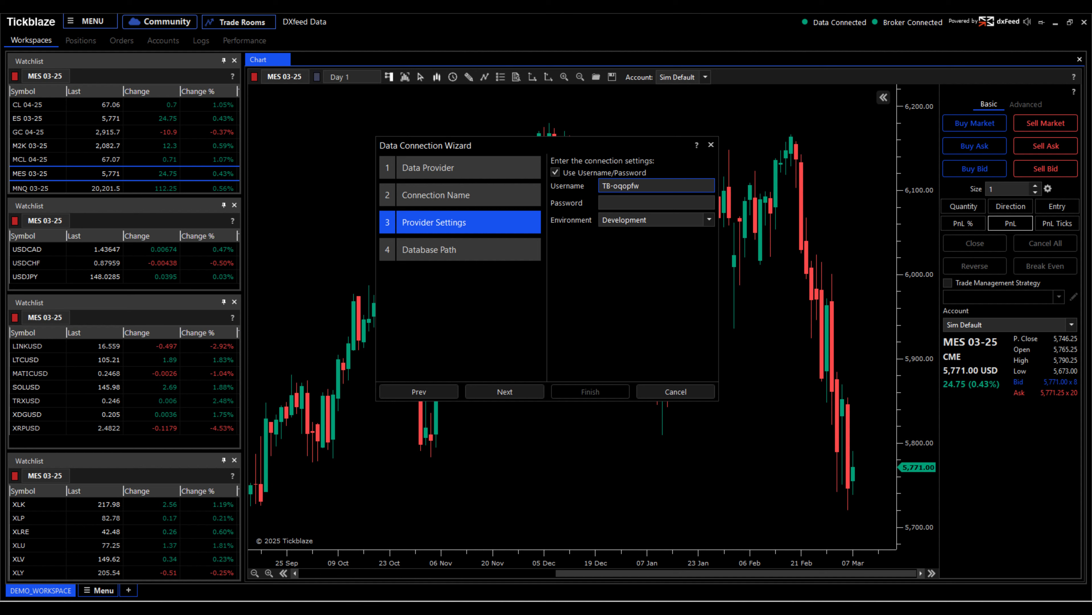
{"action": "left_click", "coordinate": [617, 205]}
{"action": "key", "text": "ctrl+v"}
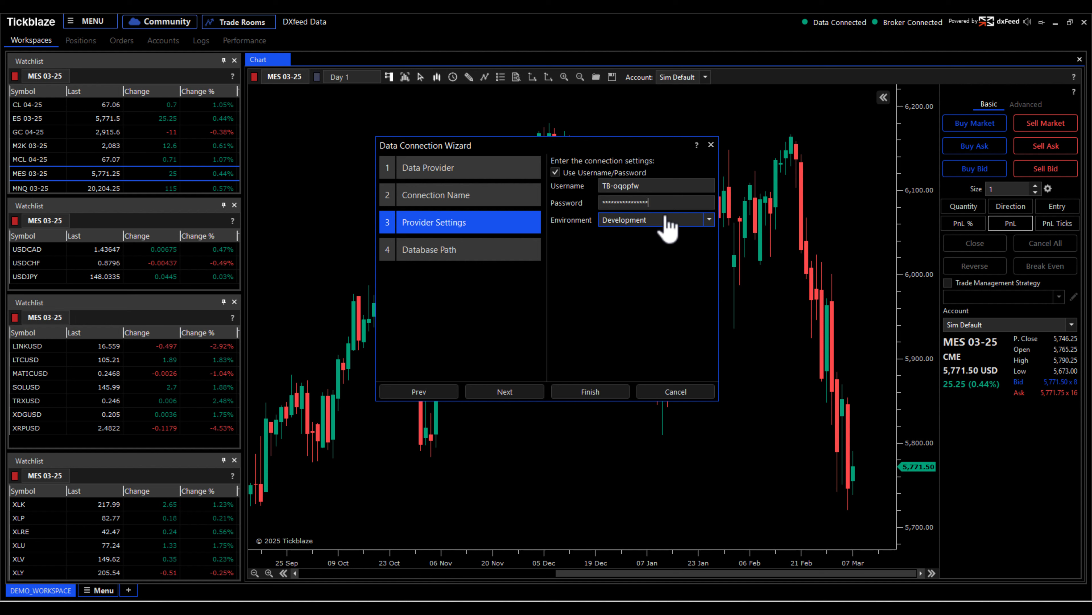
- Finish the data connection wizard
{"action": "left_click", "coordinate": [709, 220]}
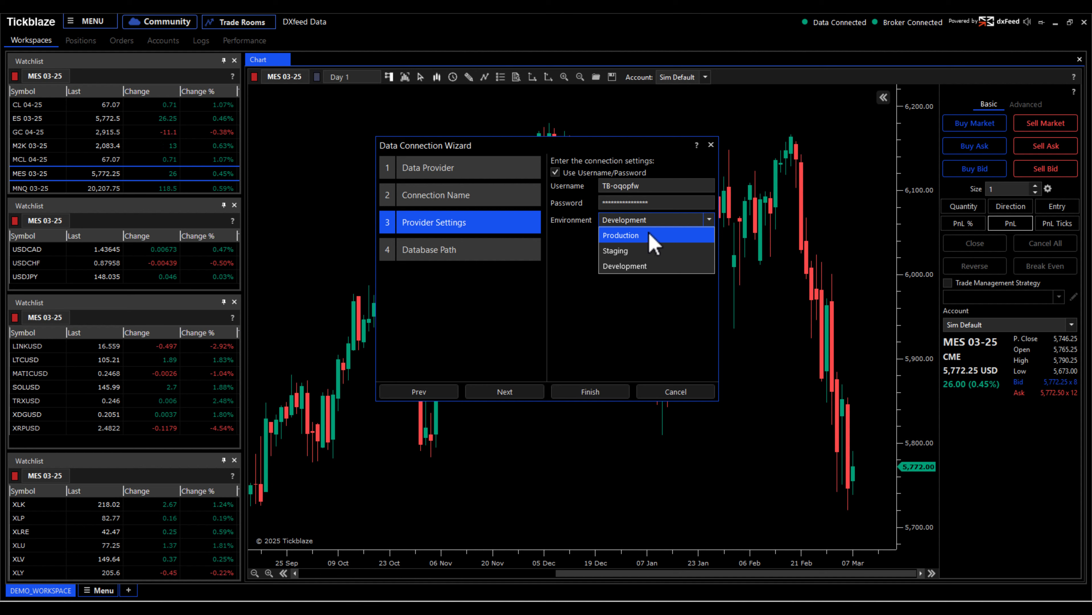
{"action": "left_click", "coordinate": [687, 219]}
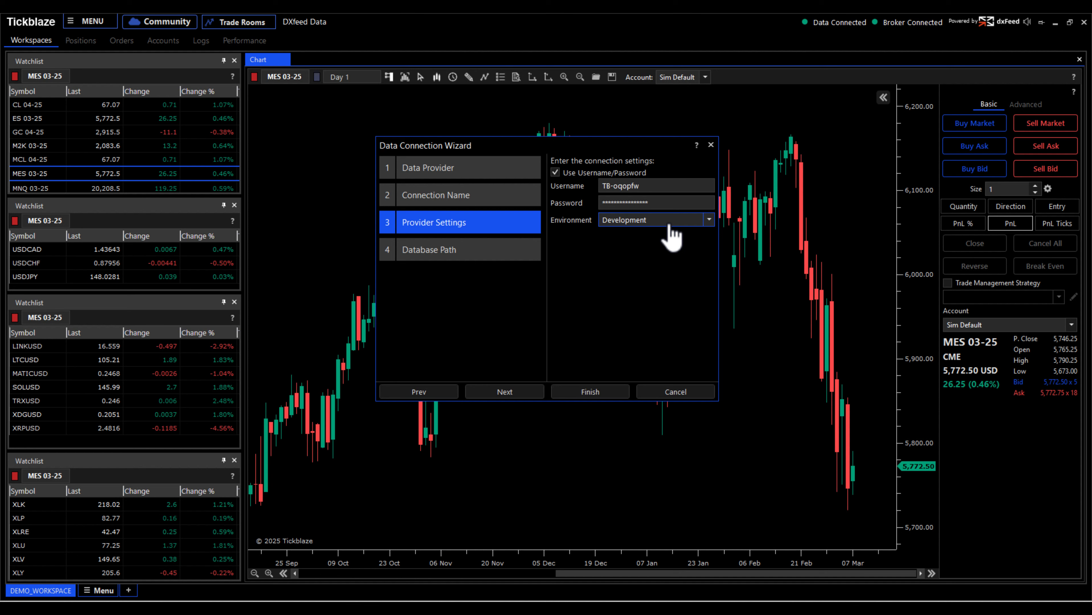
{"action": "left_click", "coordinate": [707, 219]}
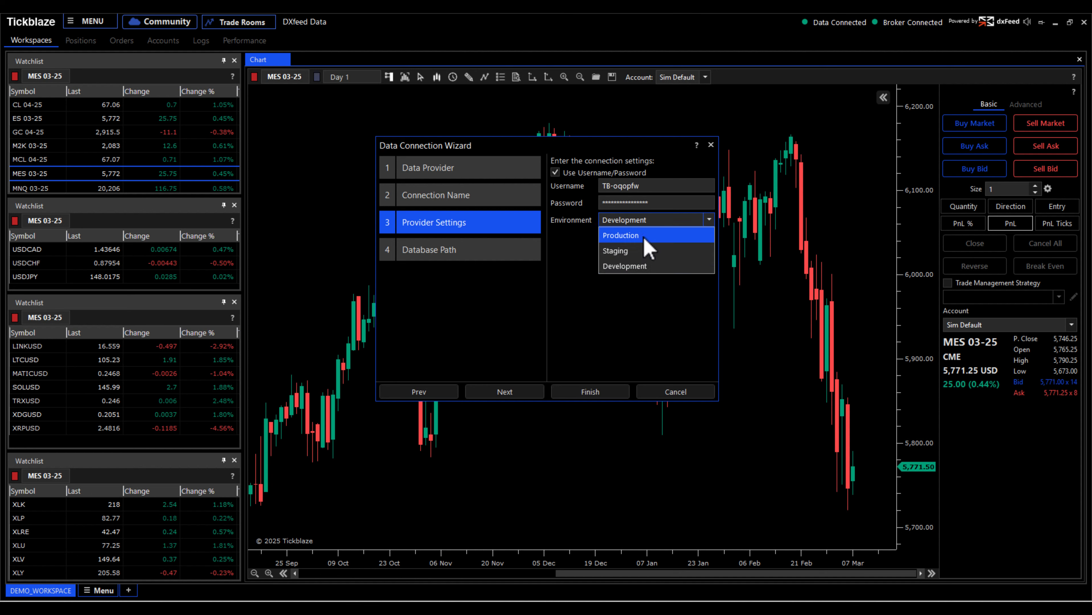
{"action": "left_click", "coordinate": [653, 220]}
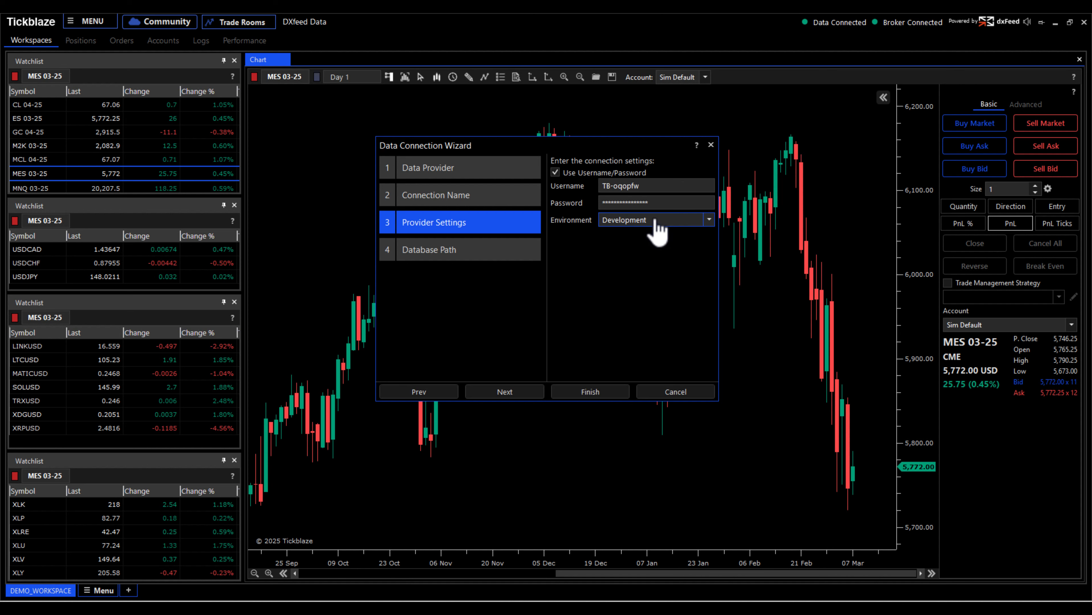
{"action": "left_click", "coordinate": [600, 392]}
- Switch the active data connection to Real Time [dxFeed]
{"action": "left_click", "coordinate": [76, 24]}
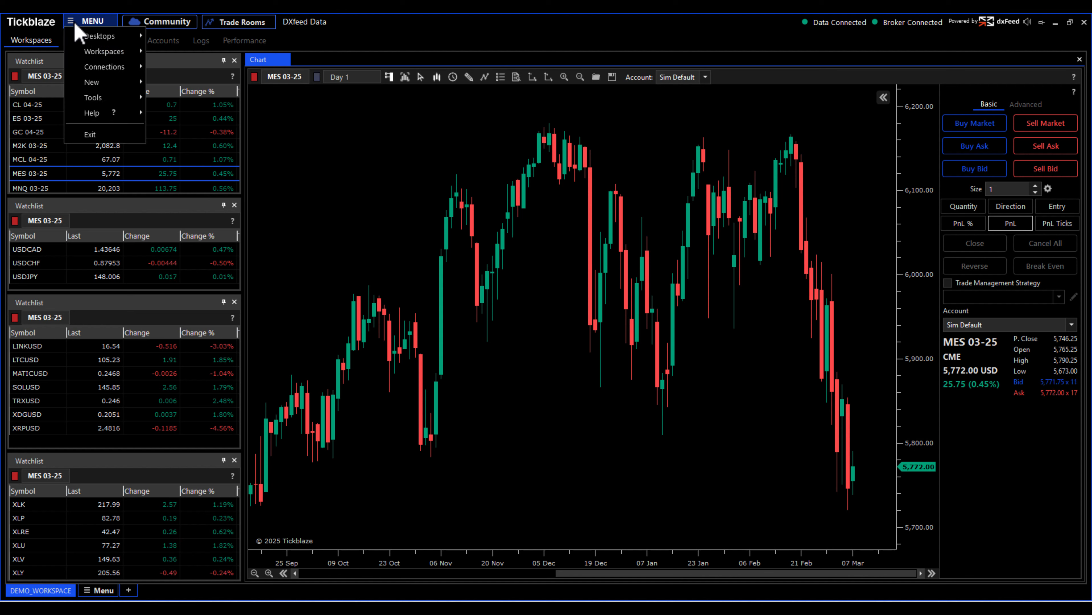
{"action": "mouse_move", "coordinate": [108, 66]}
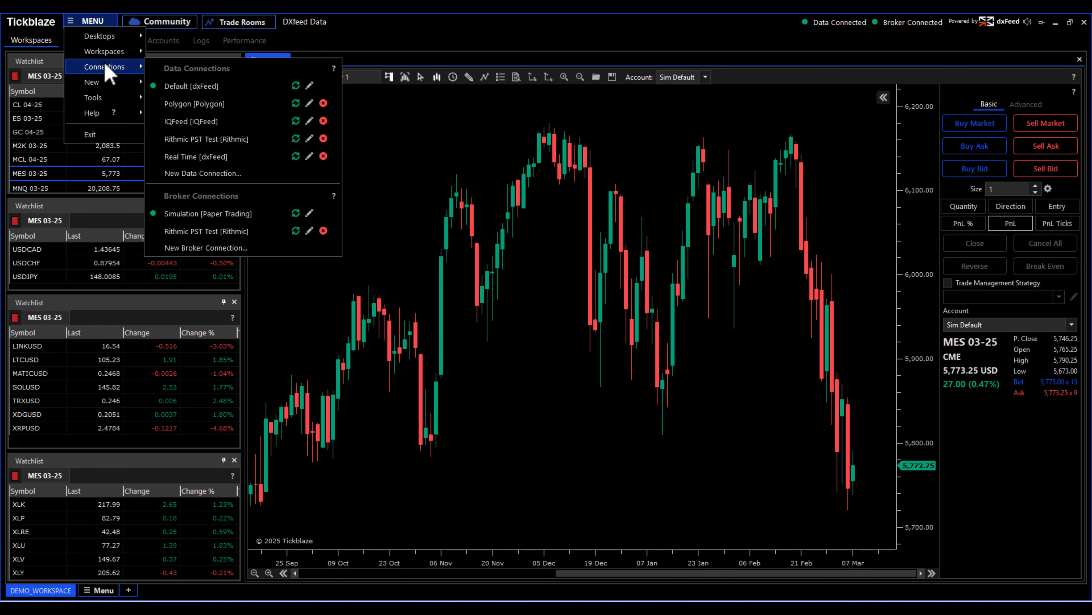
{"action": "left_click", "coordinate": [201, 158]}
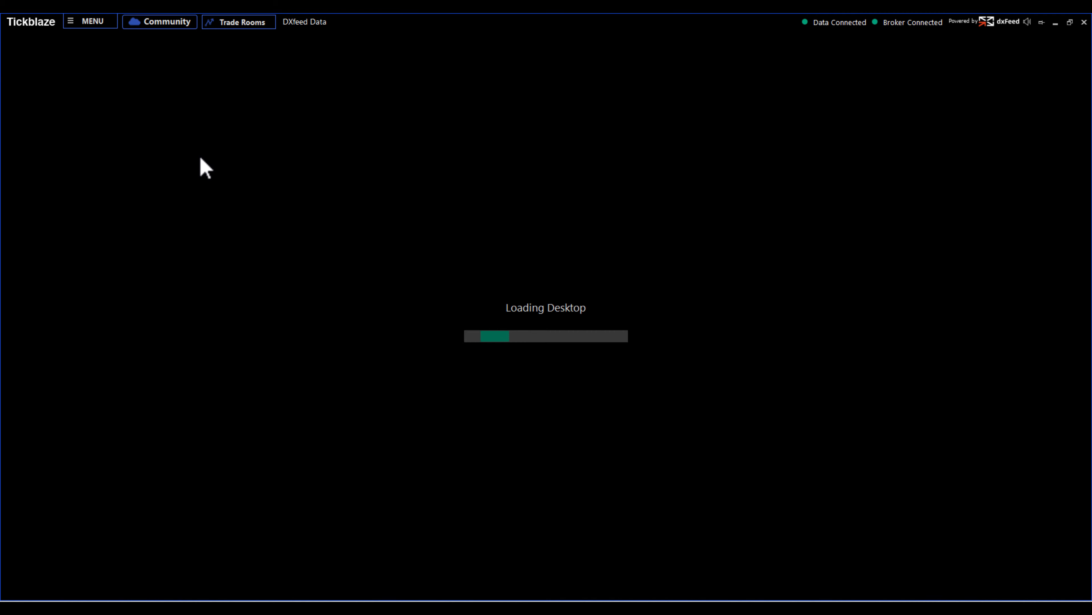
- Reconnect the Real Time [dxFeed] data connection
{"action": "left_click", "coordinate": [78, 29]}
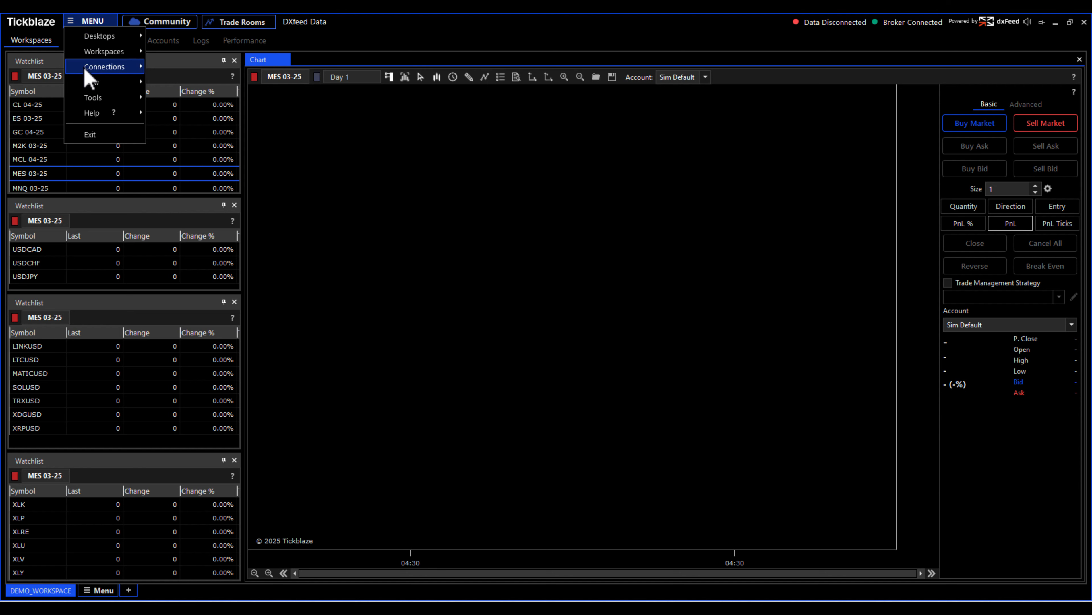
{"action": "mouse_move", "coordinate": [88, 70]}
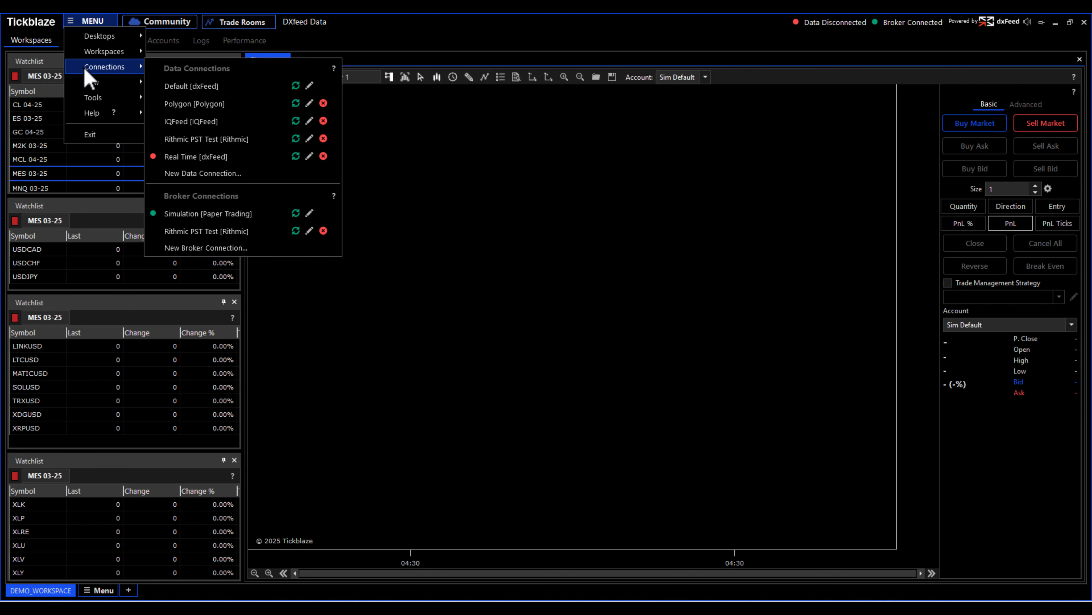
{"action": "left_click", "coordinate": [297, 162]}
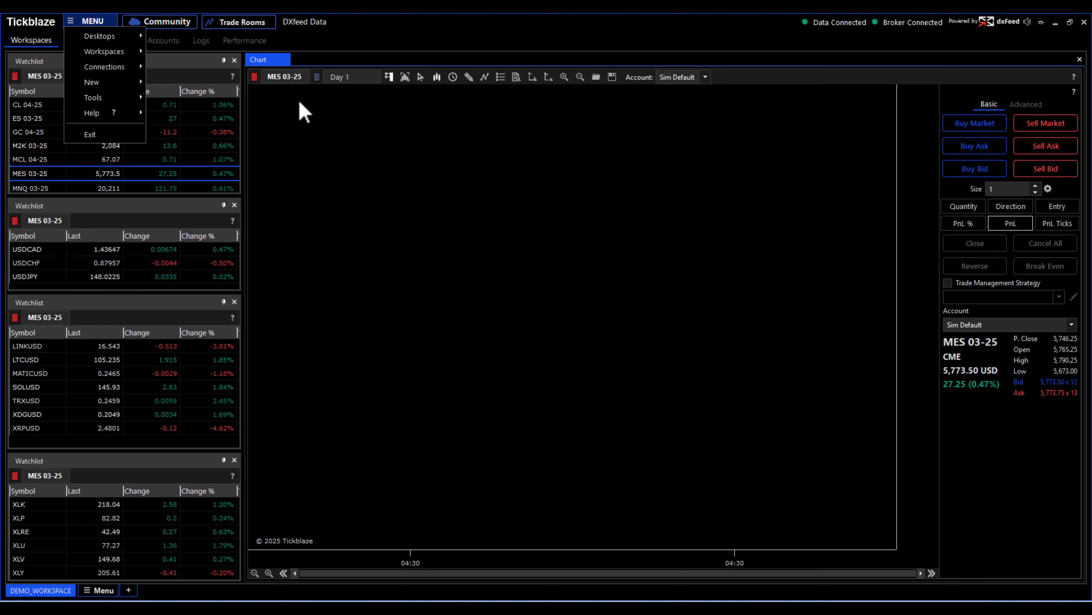
- Refresh the chart to load its price data
{"action": "left_click", "coordinate": [391, 32]}
{"action": "right_click", "coordinate": [421, 123]}
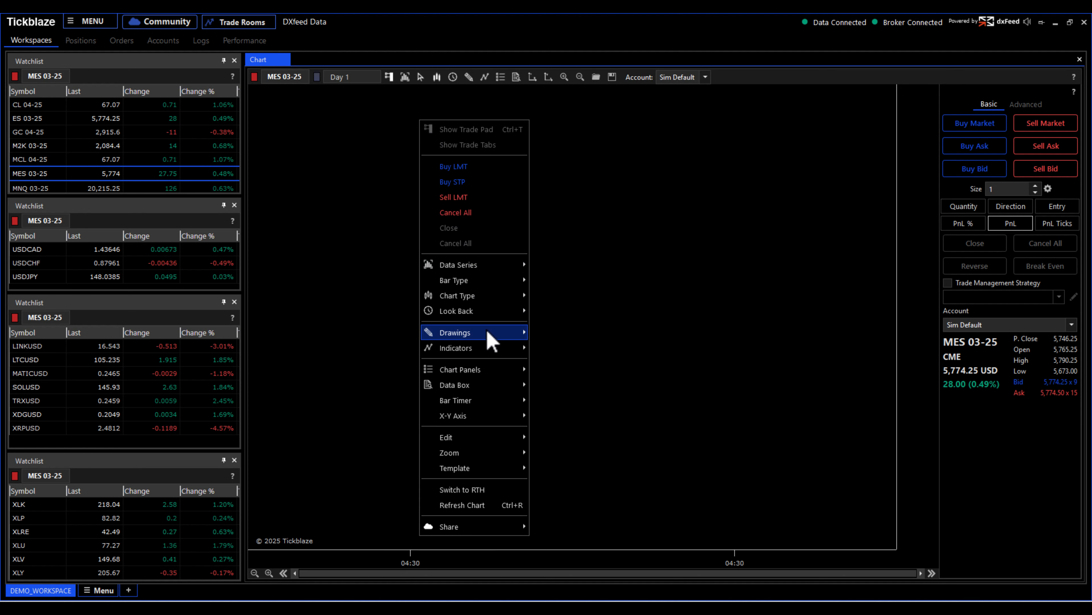
{"action": "left_click", "coordinate": [476, 507]}
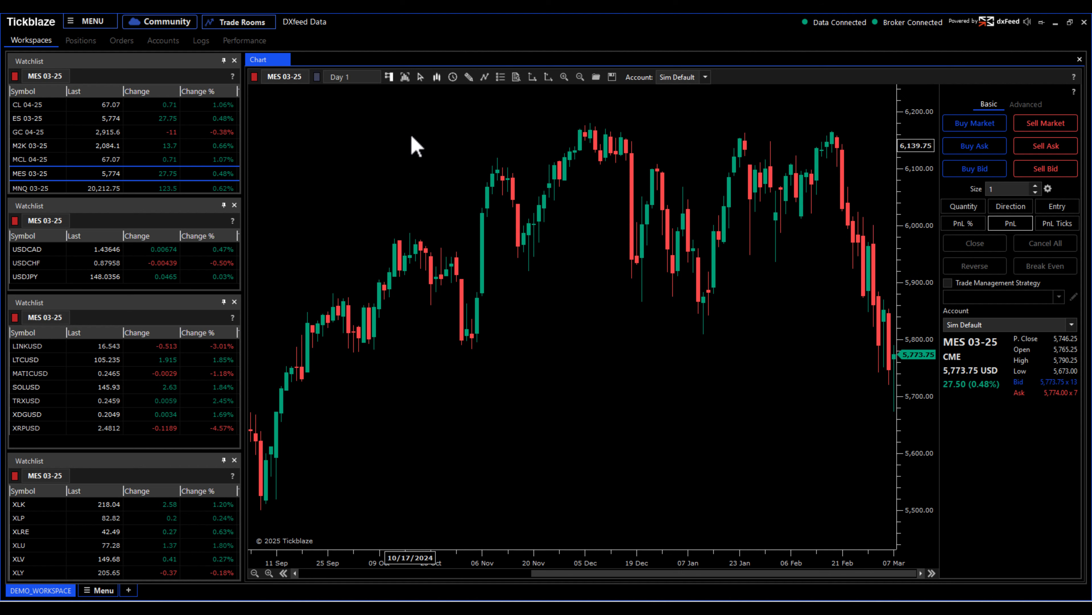
{"action": "right_click", "coordinate": [411, 133]}
{"action": "left_click", "coordinate": [466, 516]}
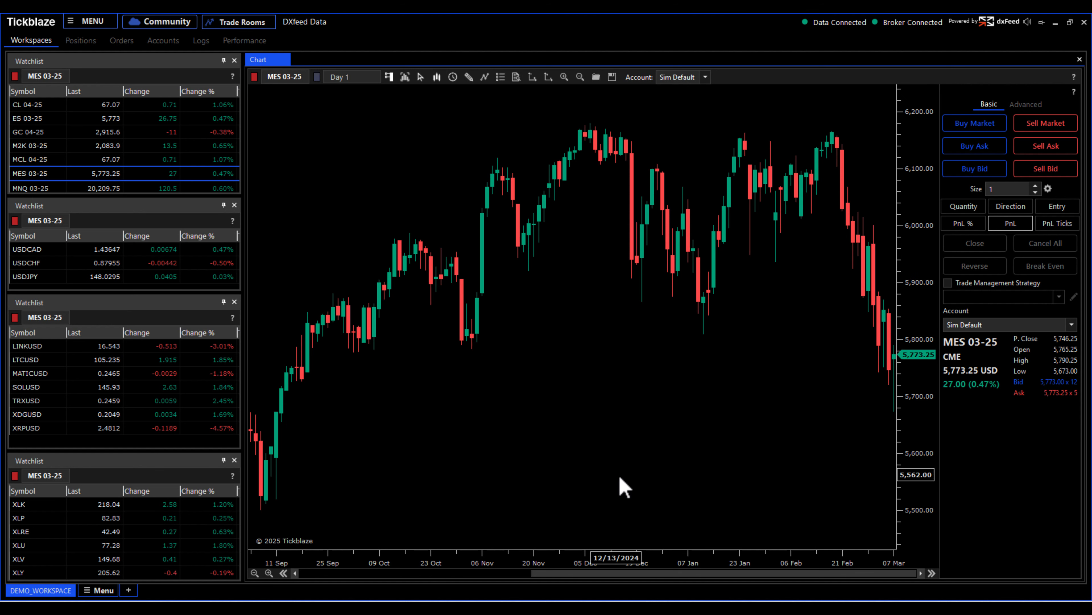
- Change the chart's bar type to 5 Minutes
{"action": "scroll", "coordinate": [706, 411], "scroll_direction": "up", "scroll_amount": 3}
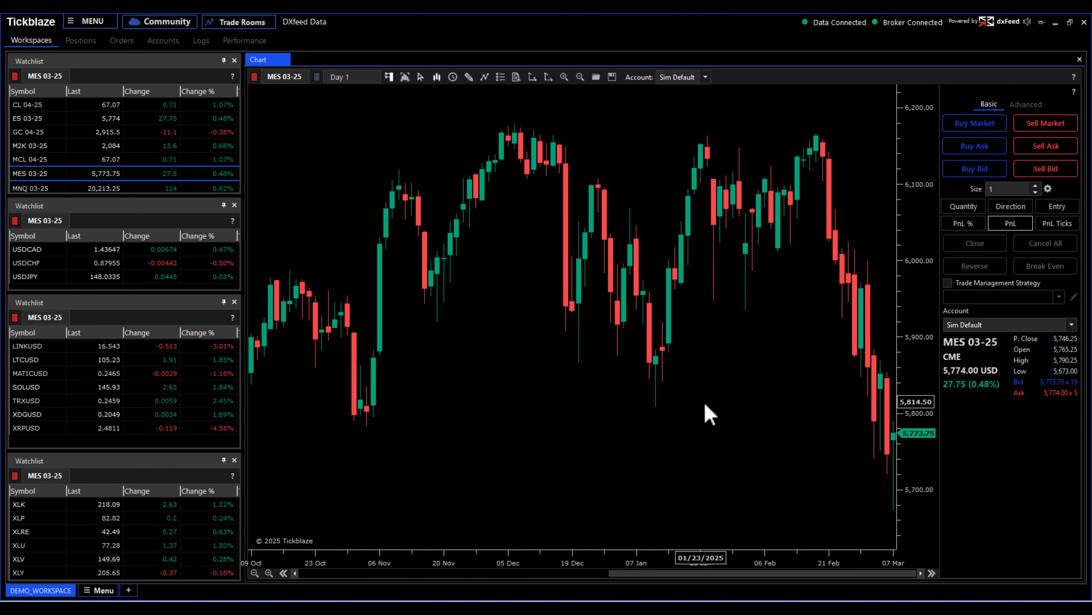
{"action": "left_click", "coordinate": [369, 78]}
{"action": "mouse_move", "coordinate": [388, 139]}
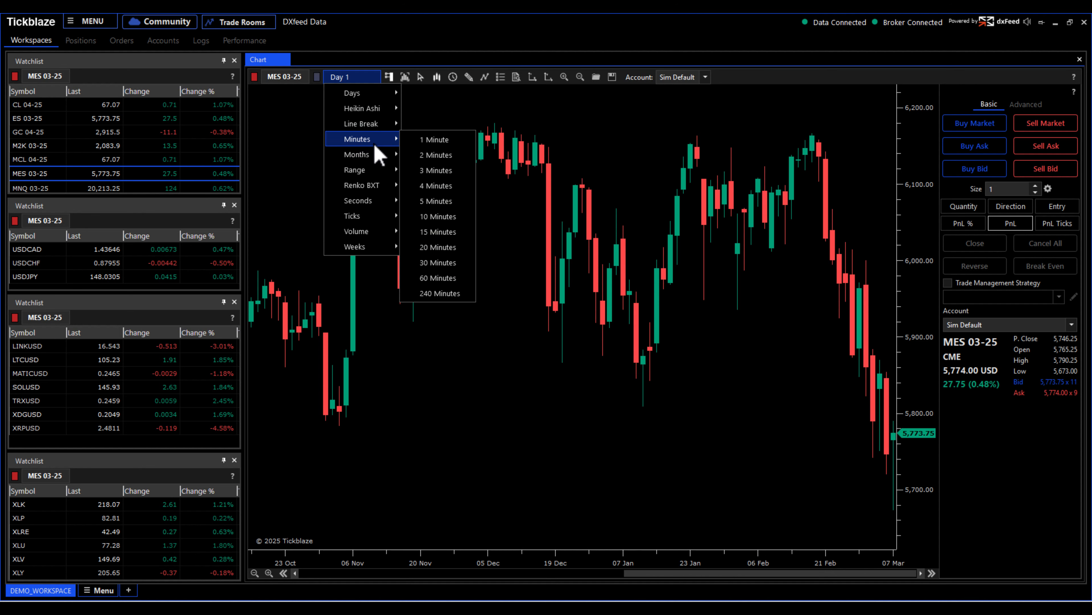
{"action": "left_click", "coordinate": [438, 196]}
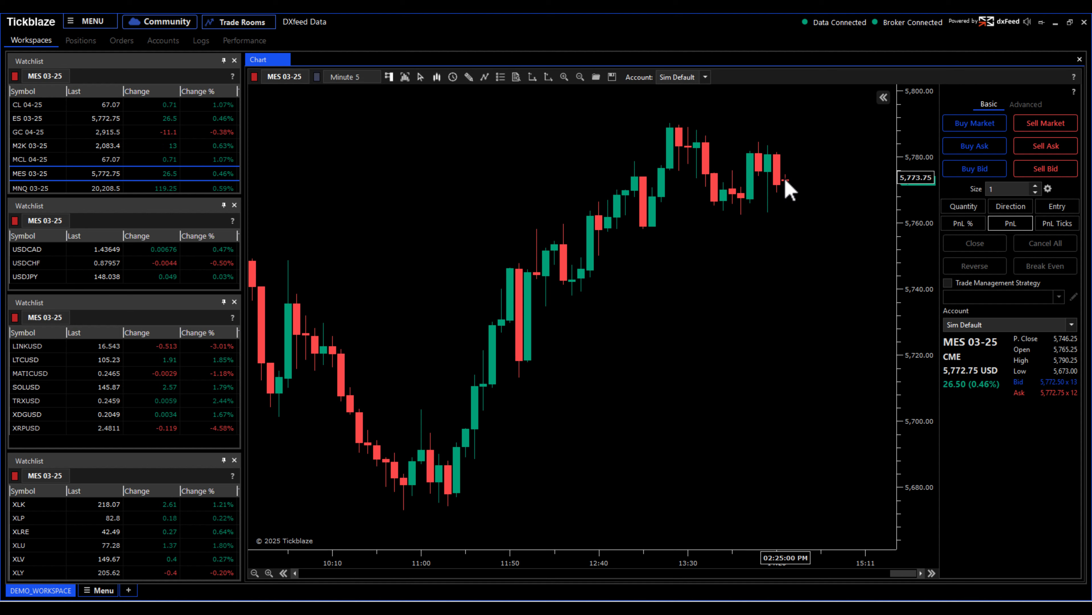
- Turn off Show Local Time Zone for the chart's X-axis
{"action": "right_click", "coordinate": [572, 116]}
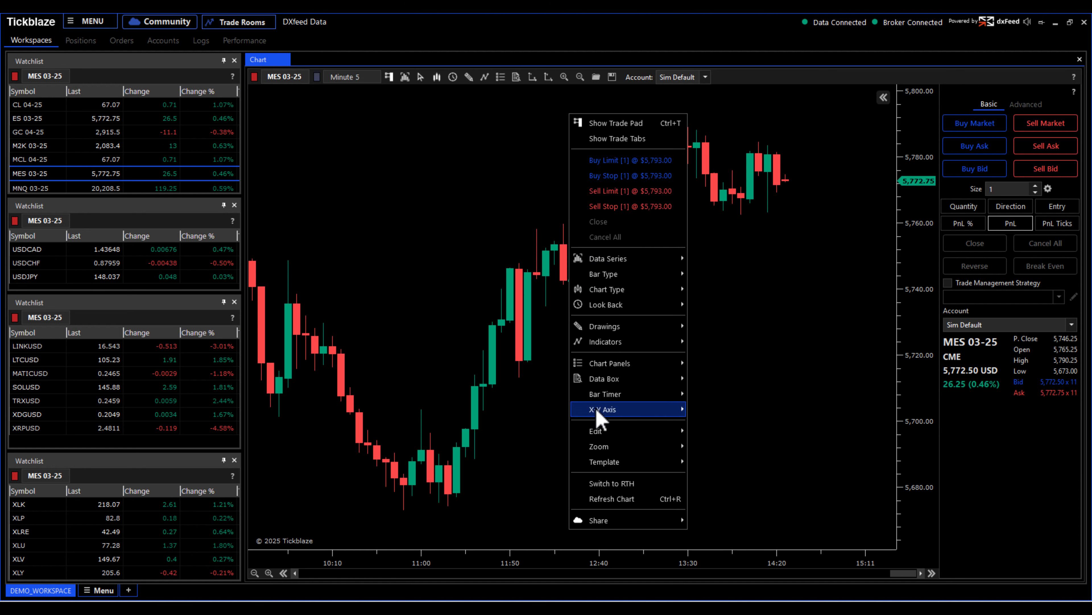
{"action": "mouse_move", "coordinate": [602, 411]}
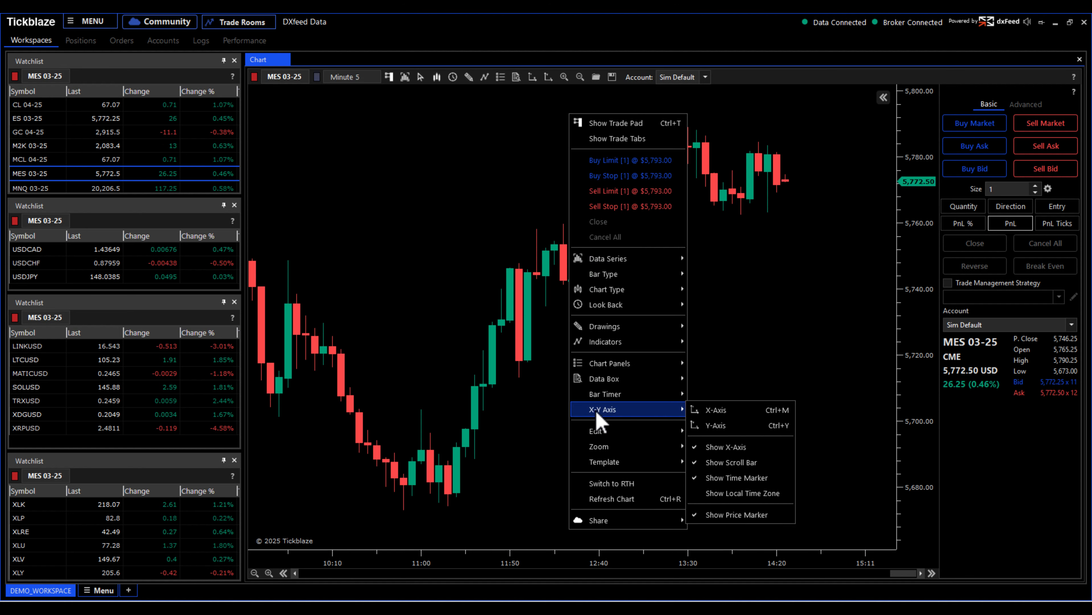
{"action": "left_click", "coordinate": [751, 493]}
- Load AAPL onto the chart from the bottom watchlist
{"action": "scroll", "coordinate": [754, 353], "scroll_direction": "up", "scroll_amount": 2}
{"action": "left_click_drag", "start_coordinate": [613, 383], "coordinate": [731, 413]}
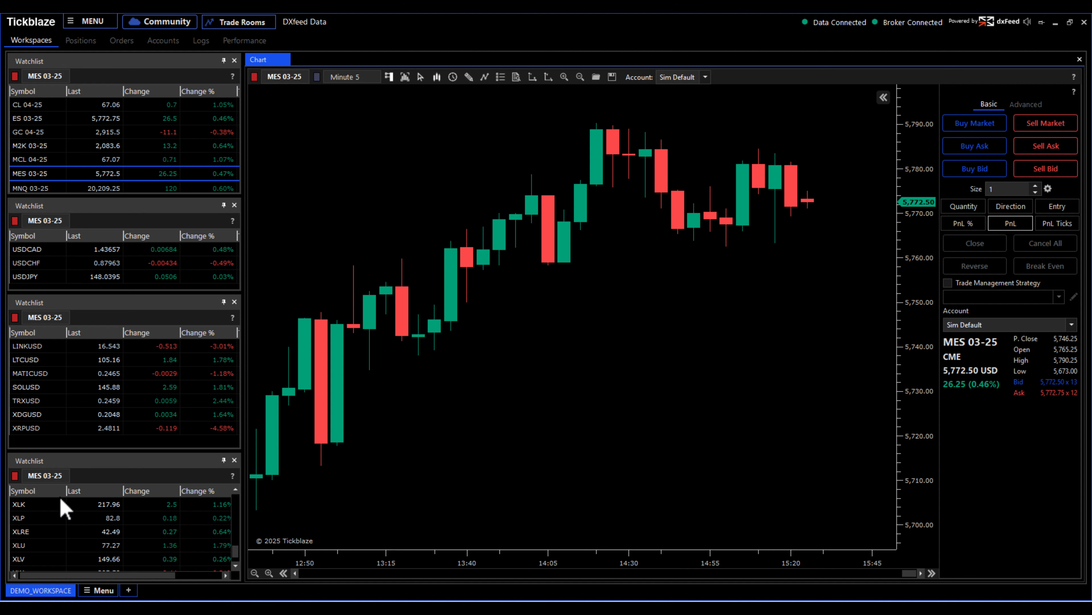
{"action": "scroll", "coordinate": [57, 520], "scroll_direction": "up", "scroll_amount": 10}
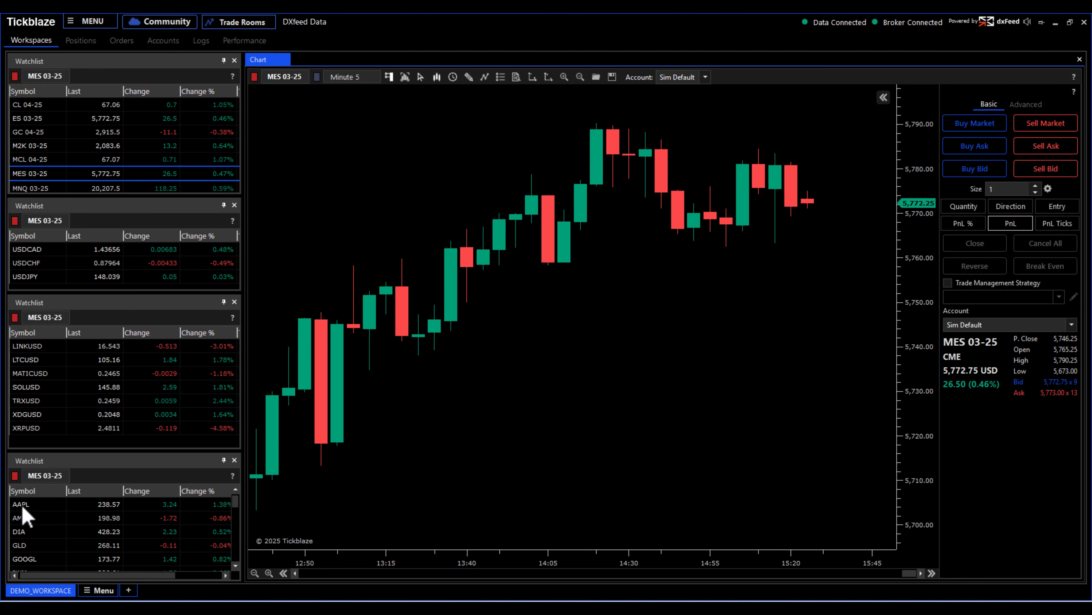
{"action": "left_click", "coordinate": [22, 504]}
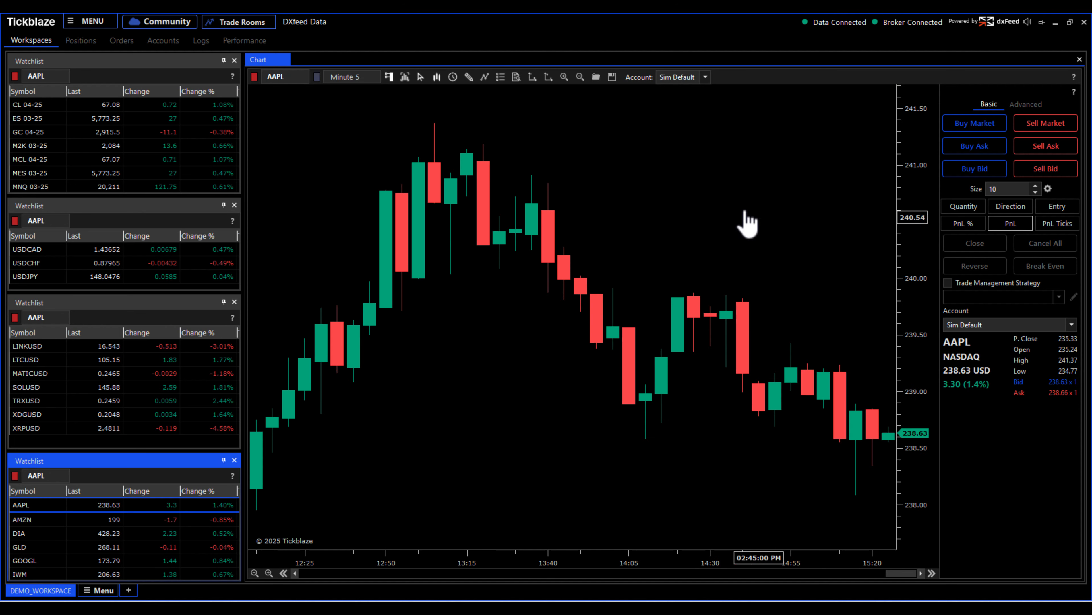
- Check the Real Time [dxFeed] connection status in the connections list
{"action": "left_click_drag", "start_coordinate": [744, 213], "coordinate": [711, 220]}
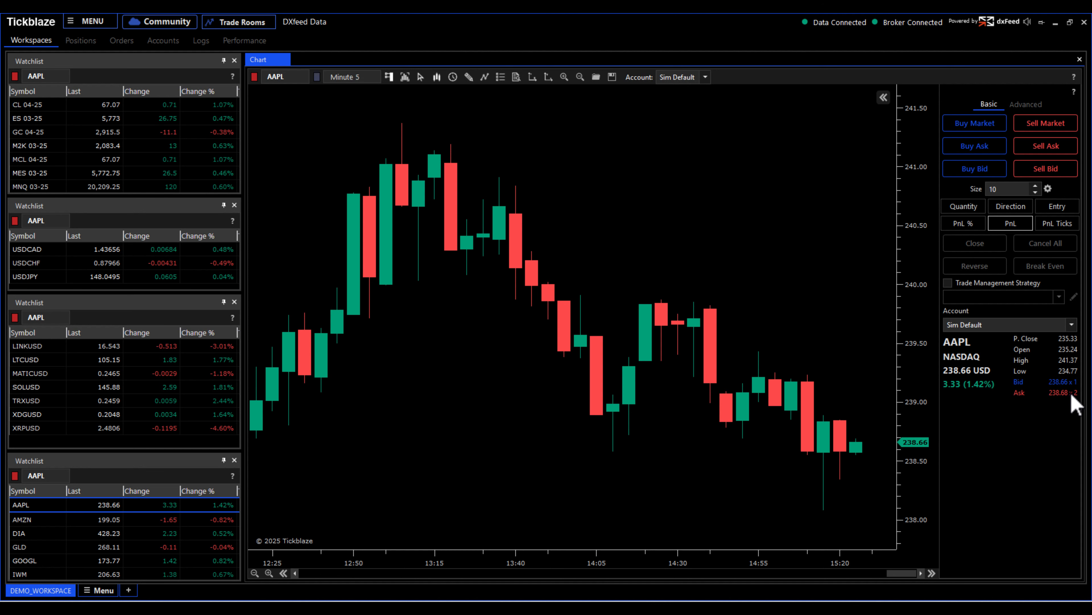
{"action": "scroll", "coordinate": [585, 172], "scroll_direction": "down", "scroll_amount": 3}
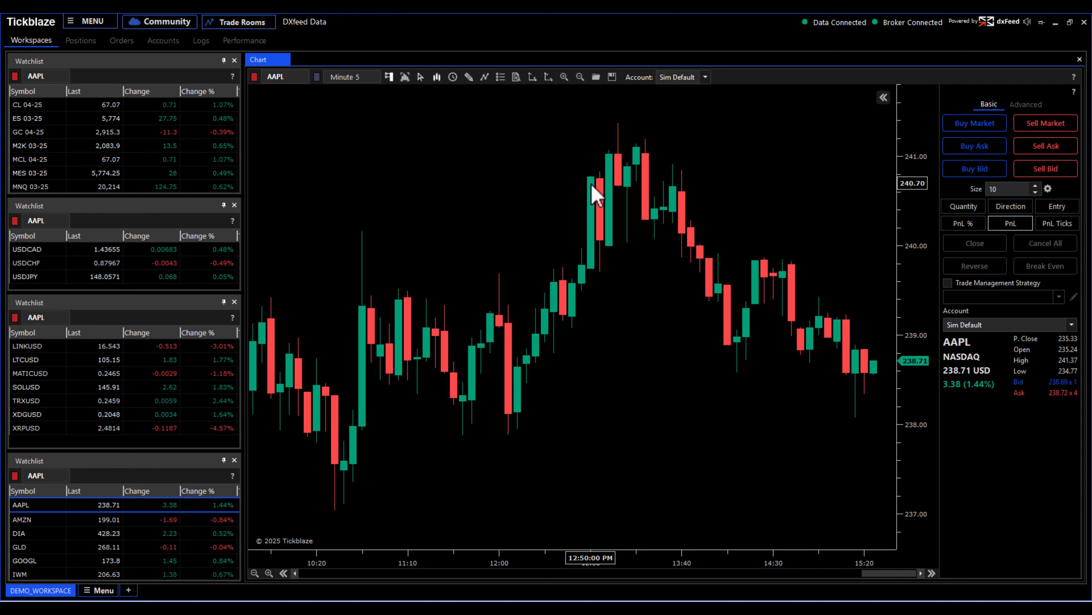
{"action": "left_click", "coordinate": [88, 21]}
{"action": "mouse_move", "coordinate": [96, 68]}
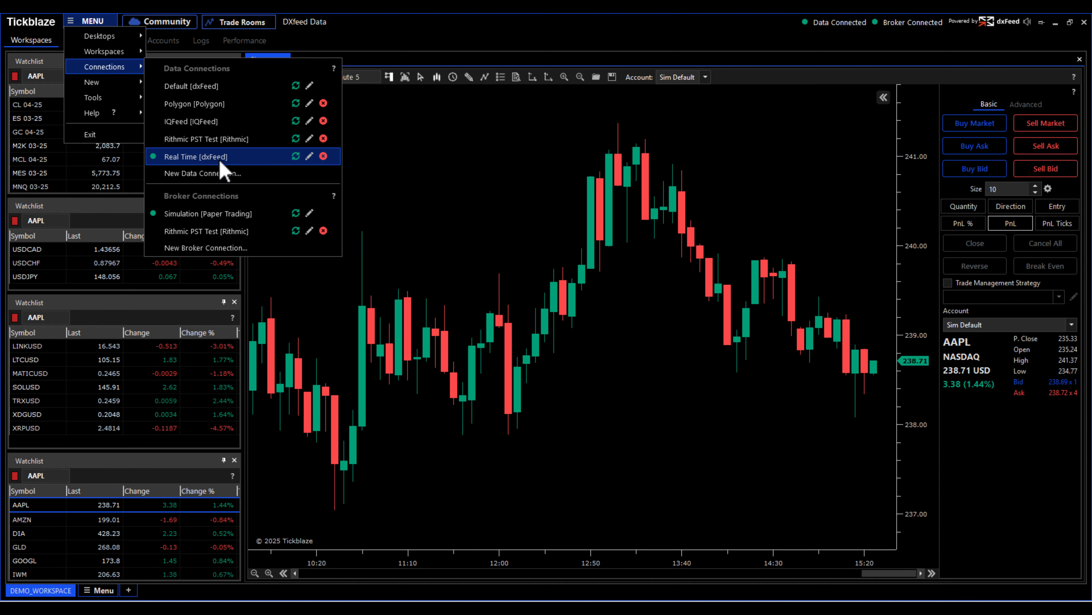
{"action": "left_click", "coordinate": [407, 166]}
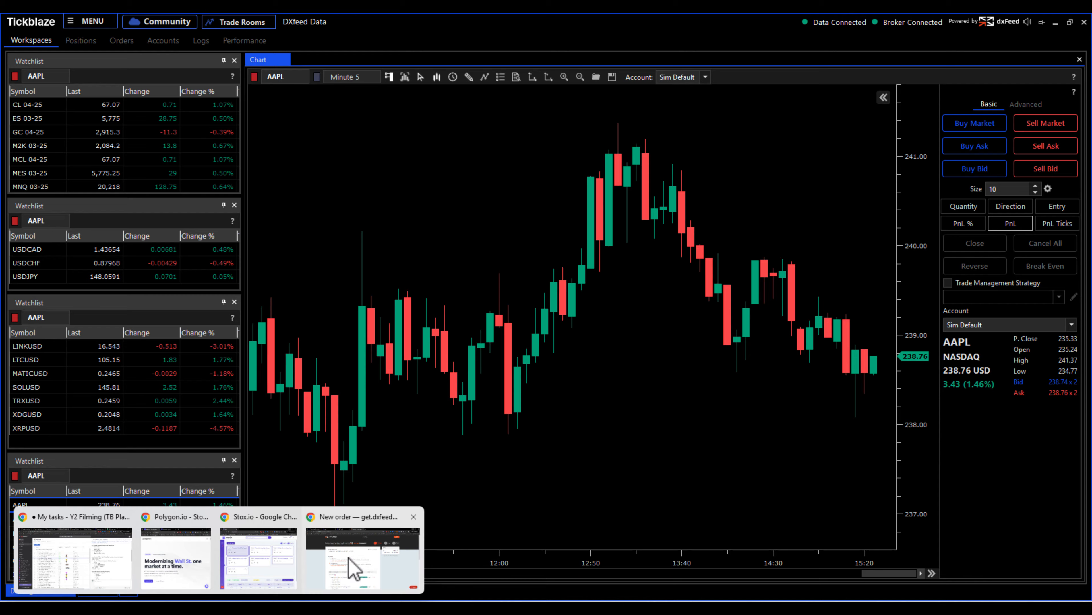
- Switch to the browser and review the dxFeed subscription services offered for Tickblaze
{"action": "left_click", "coordinate": [353, 566]}
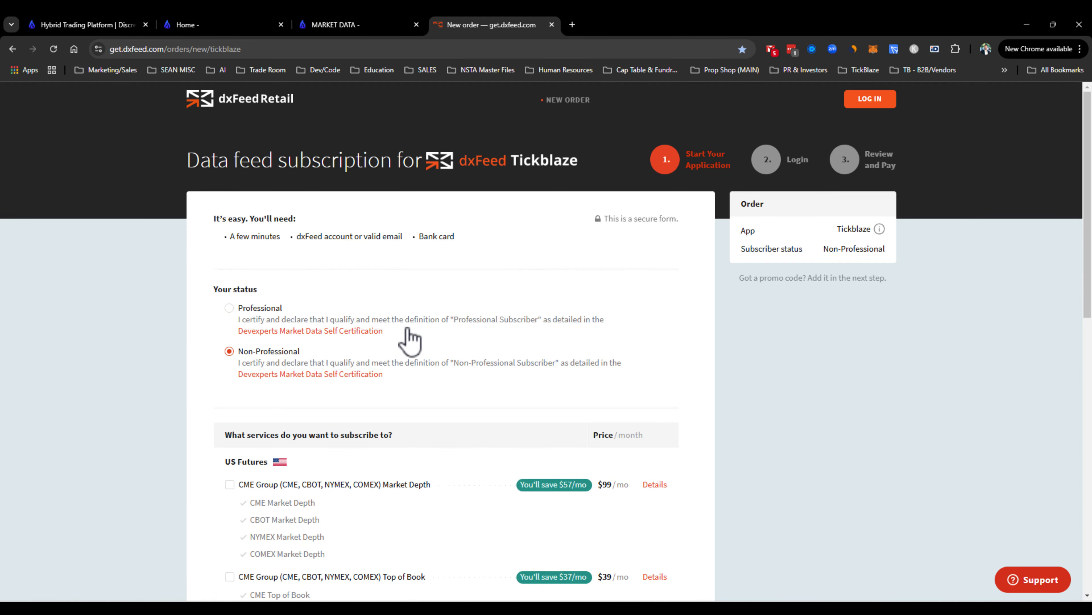
{"action": "scroll", "coordinate": [822, 448], "scroll_direction": "down", "scroll_amount": 4}
{"action": "scroll", "coordinate": [819, 440], "scroll_direction": "down", "scroll_amount": 1}
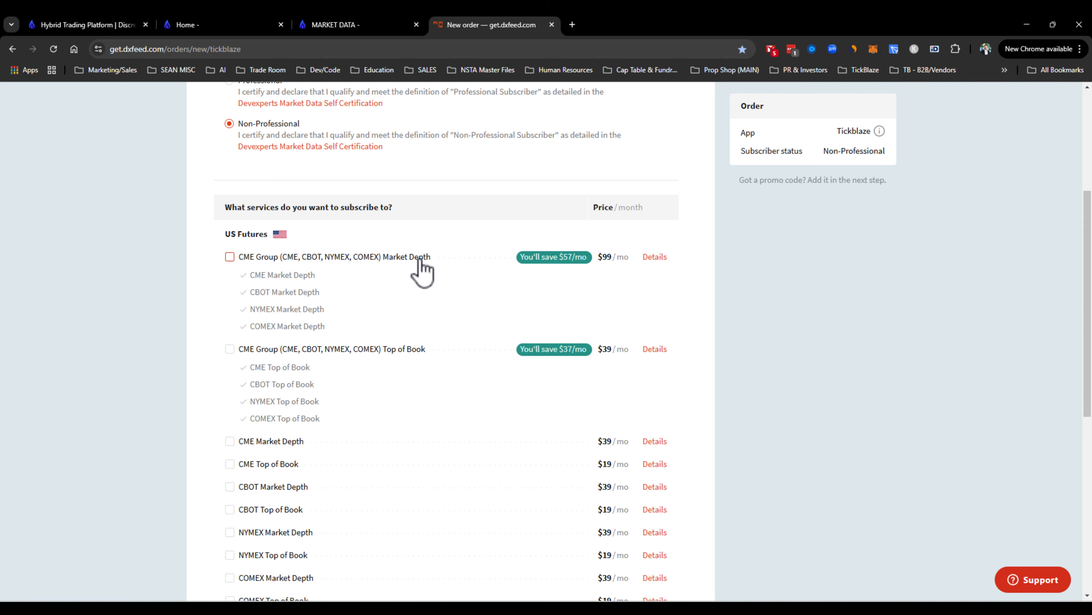
{"action": "scroll", "coordinate": [423, 271], "scroll_direction": "down", "scroll_amount": 1}
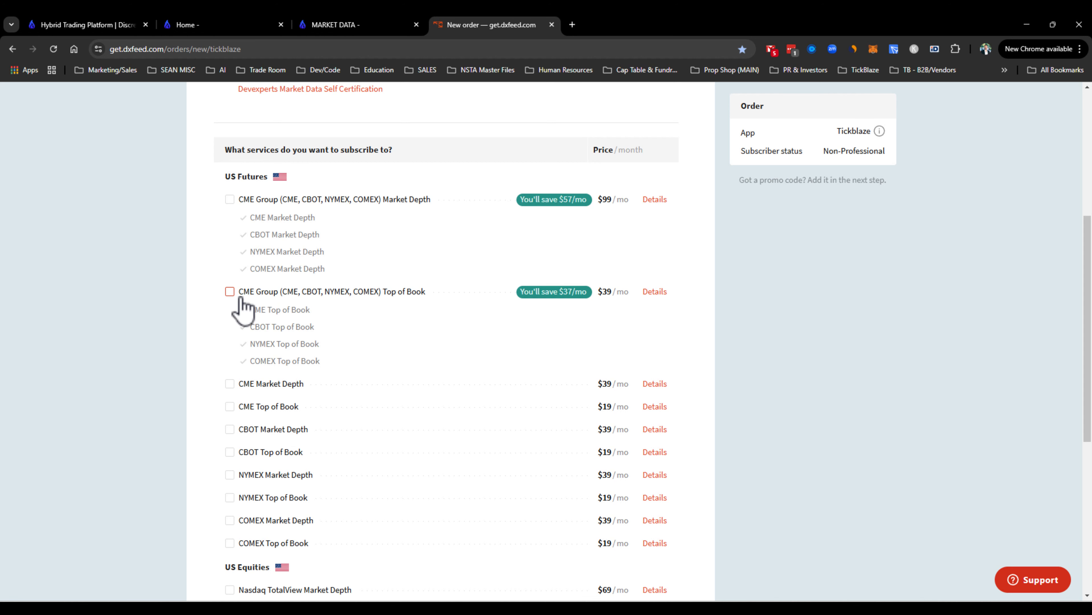
{"action": "scroll", "coordinate": [241, 306], "scroll_direction": "down", "scroll_amount": 2}
{"action": "scroll", "coordinate": [230, 435], "scroll_direction": "down", "scroll_amount": 1}
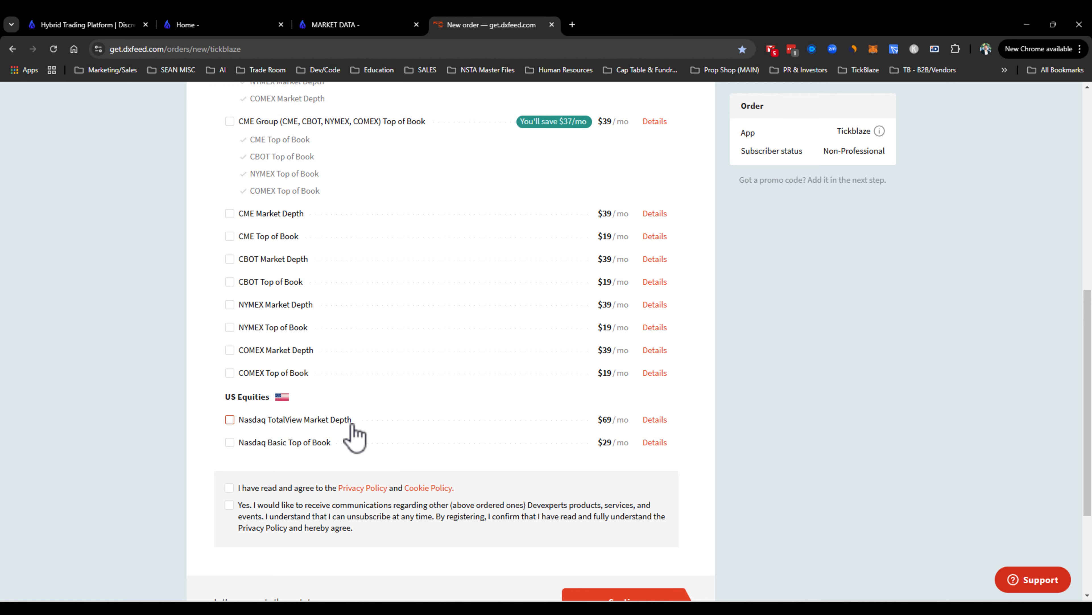
{"action": "scroll", "coordinate": [346, 434], "scroll_direction": "up", "scroll_amount": 3}
{"action": "scroll", "coordinate": [346, 439], "scroll_direction": "up", "scroll_amount": 6}
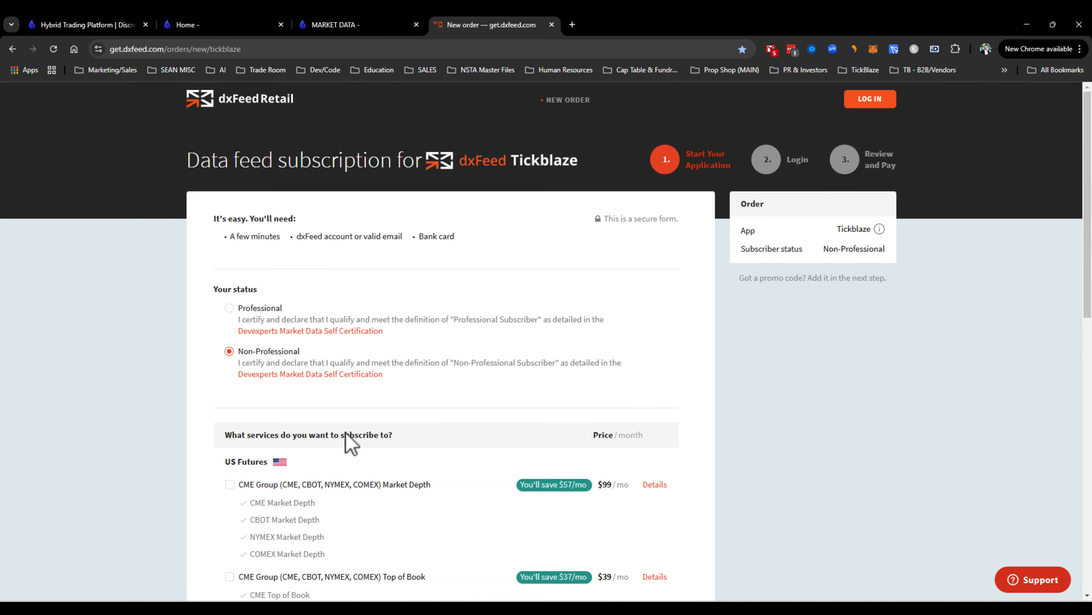
- Read the Tickblaze market data page on Level 1 vs Level 2 and realtime vs delayed data
{"action": "left_click", "coordinate": [361, 24]}
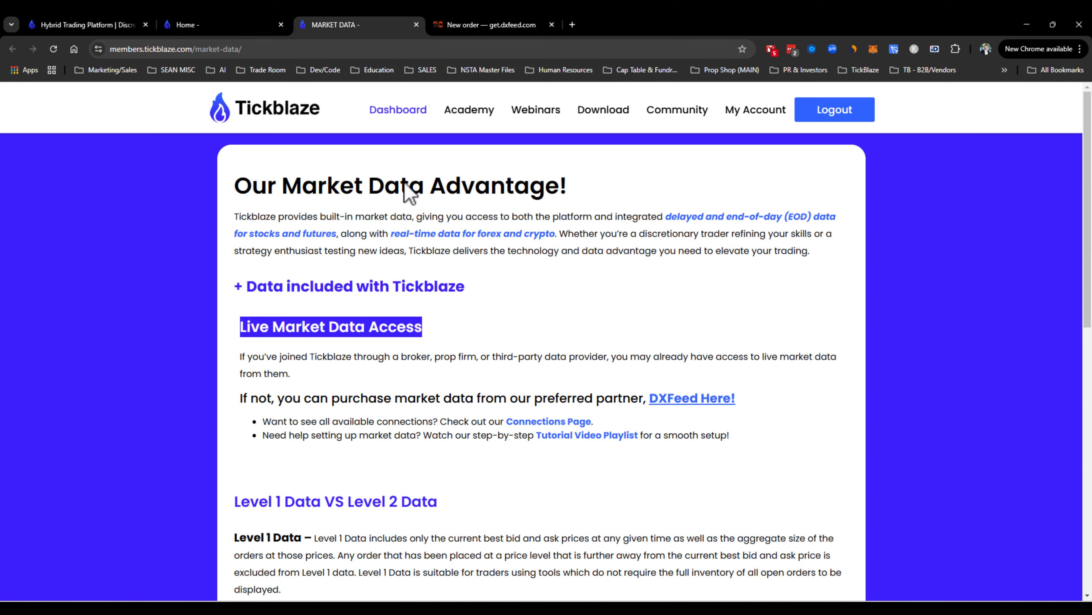
{"action": "scroll", "coordinate": [671, 374], "scroll_direction": "down", "scroll_amount": 3}
{"action": "scroll", "coordinate": [443, 350], "scroll_direction": "down", "scroll_amount": 2}
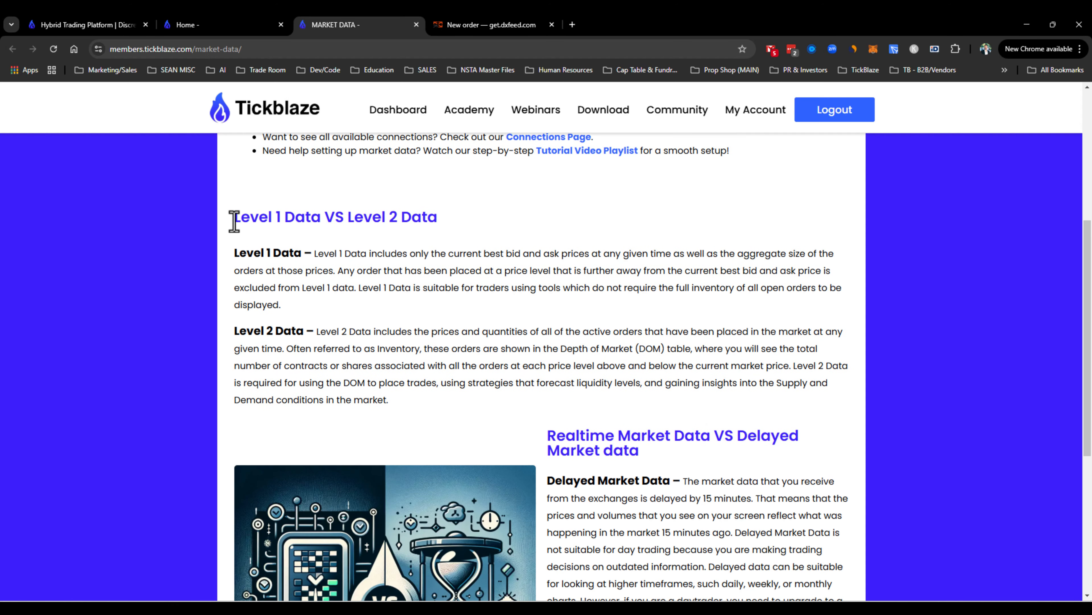
{"action": "left_click_drag", "start_coordinate": [235, 218], "coordinate": [387, 398]}
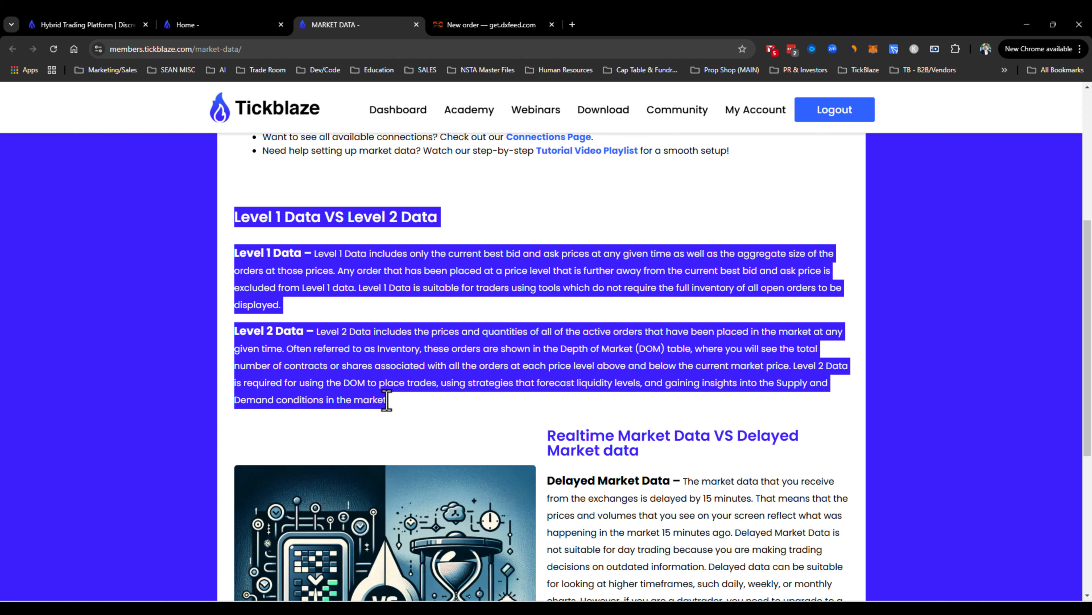
{"action": "left_click", "coordinate": [397, 409]}
{"action": "scroll", "coordinate": [399, 409], "scroll_direction": "down", "scroll_amount": 5}
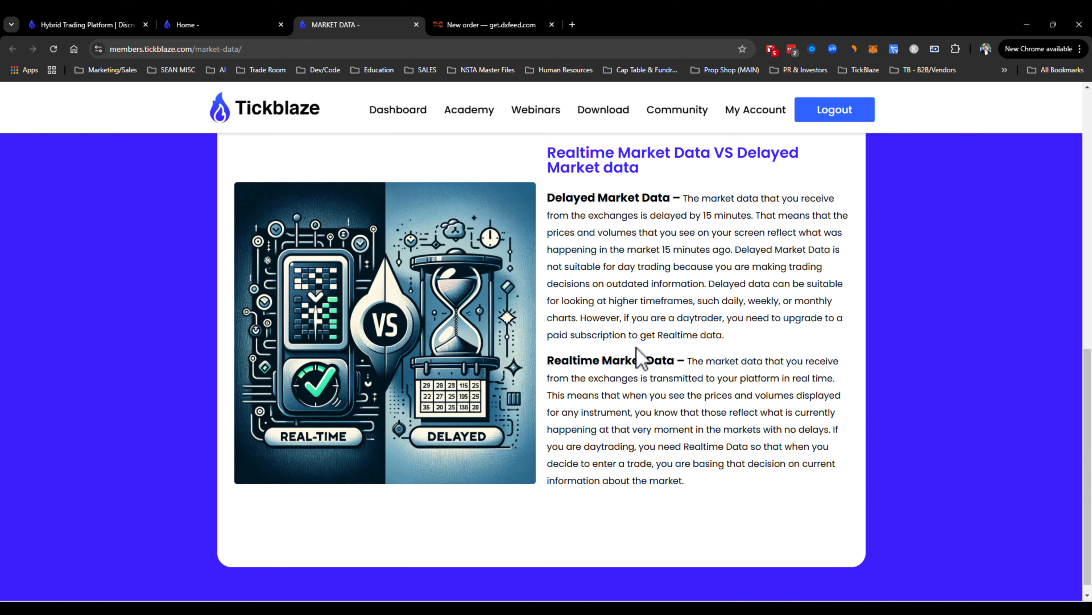
{"action": "left_click_drag", "start_coordinate": [548, 152], "coordinate": [721, 494]}
{"action": "left_click", "coordinate": [748, 355]}
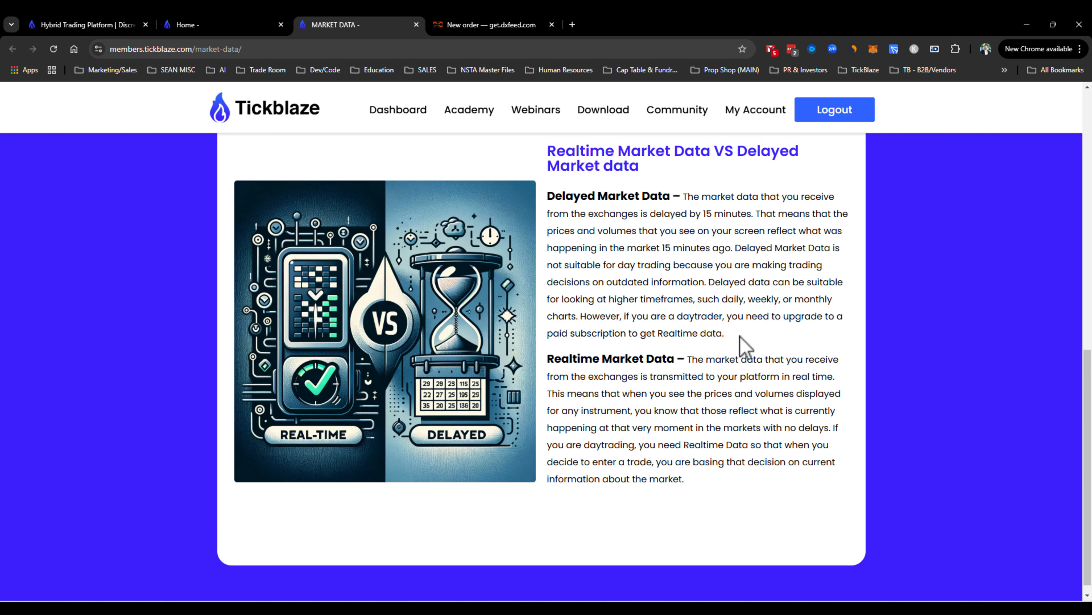
{"action": "scroll", "coordinate": [733, 325], "scroll_direction": "up", "scroll_amount": 8}
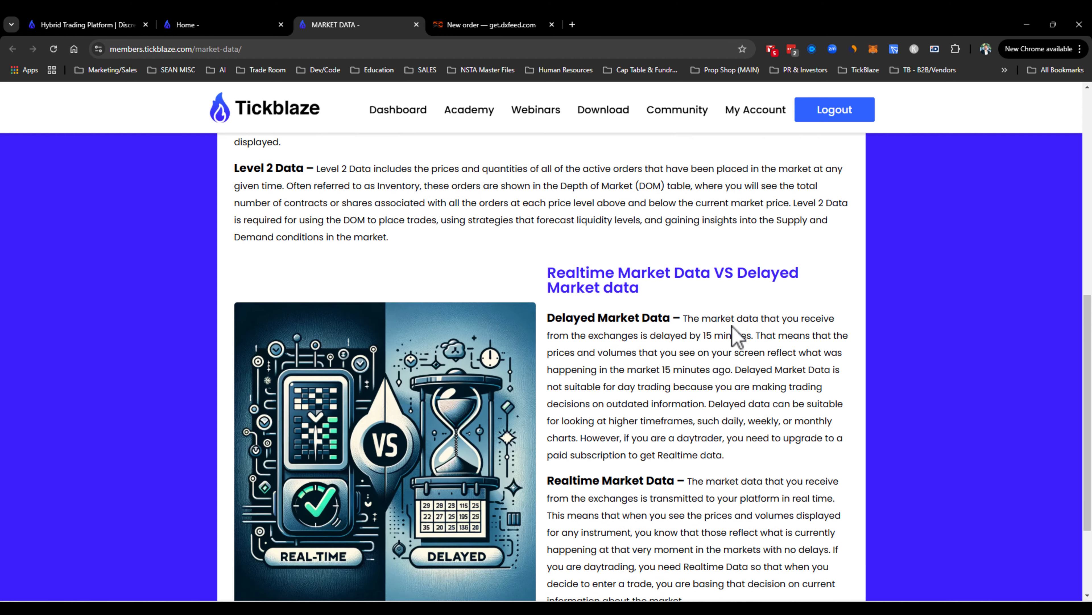
{"action": "scroll", "coordinate": [737, 336], "scroll_direction": "up", "scroll_amount": 4}
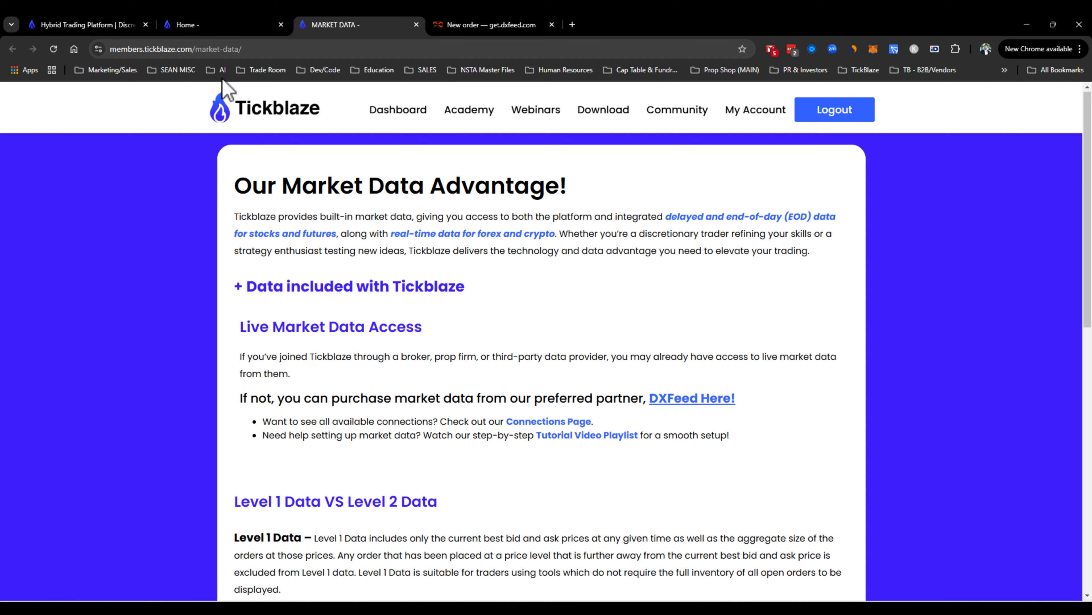
- Switch to the Tickblaze members dashboard tab
{"action": "left_click", "coordinate": [203, 31]}
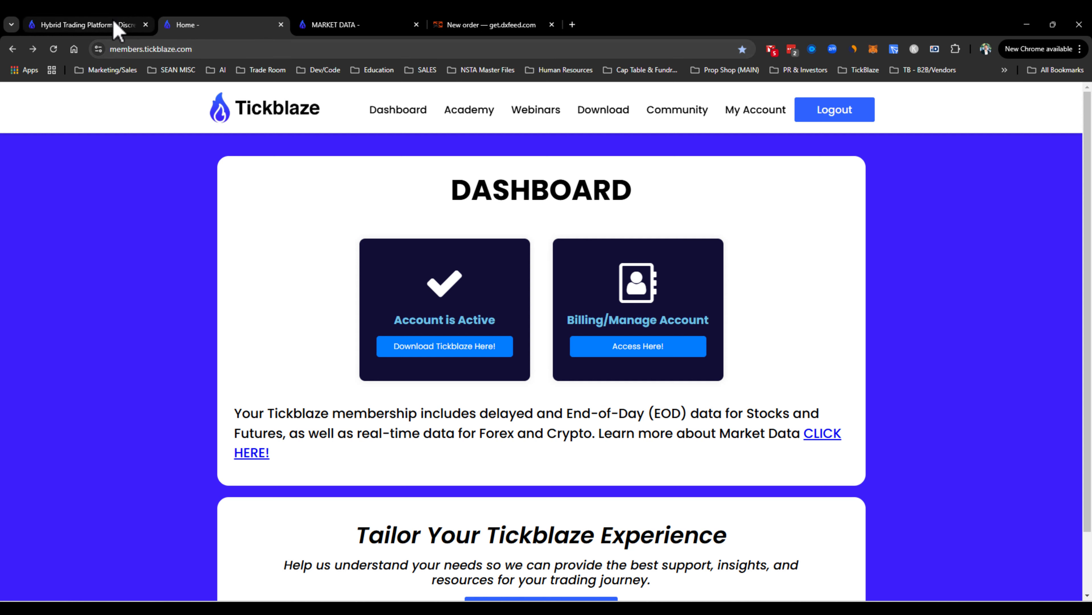
{"action": "mouse_move", "coordinate": [118, 31]}
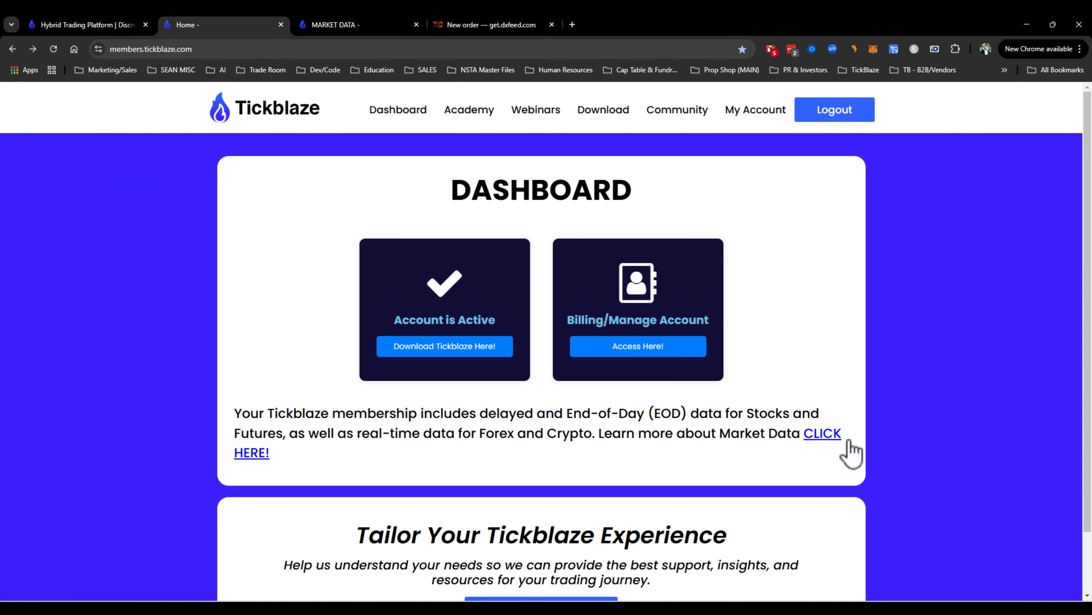